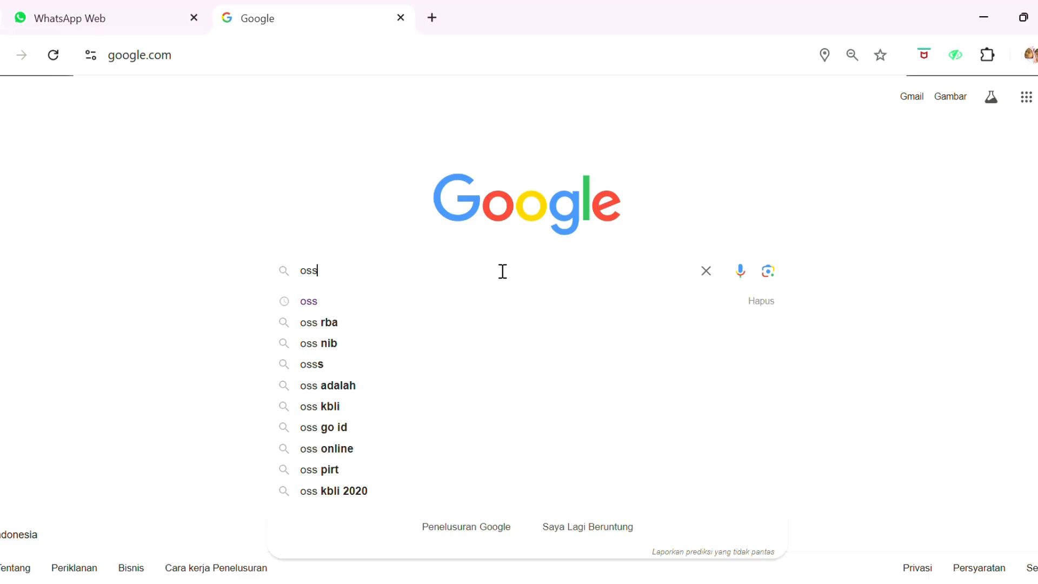
Open the official OSS site from a Google search for "oss" and sign in with the prefilled account credentials.
key("Return")
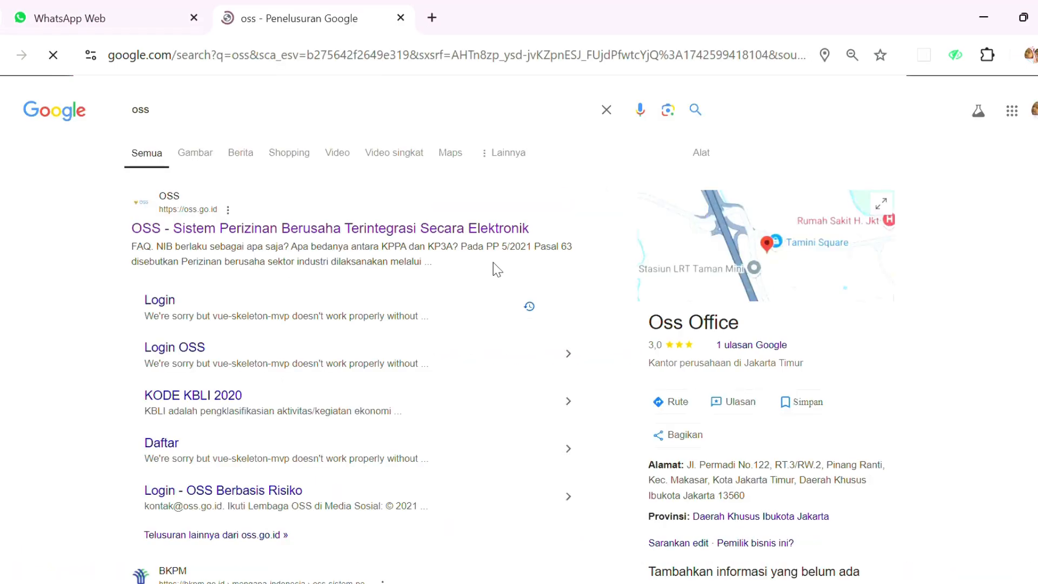
left_click(380, 233)
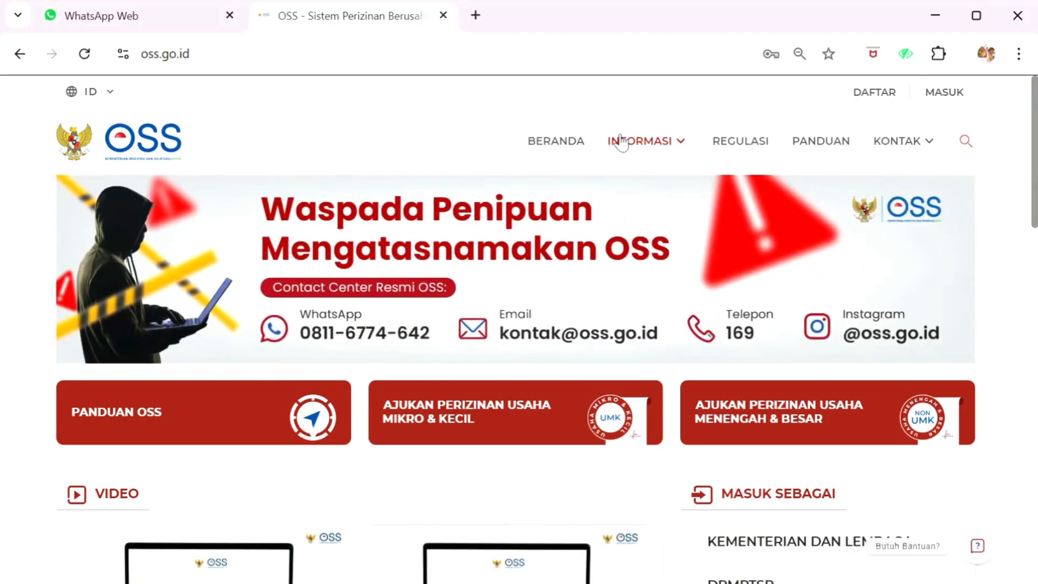
left_click(944, 96)
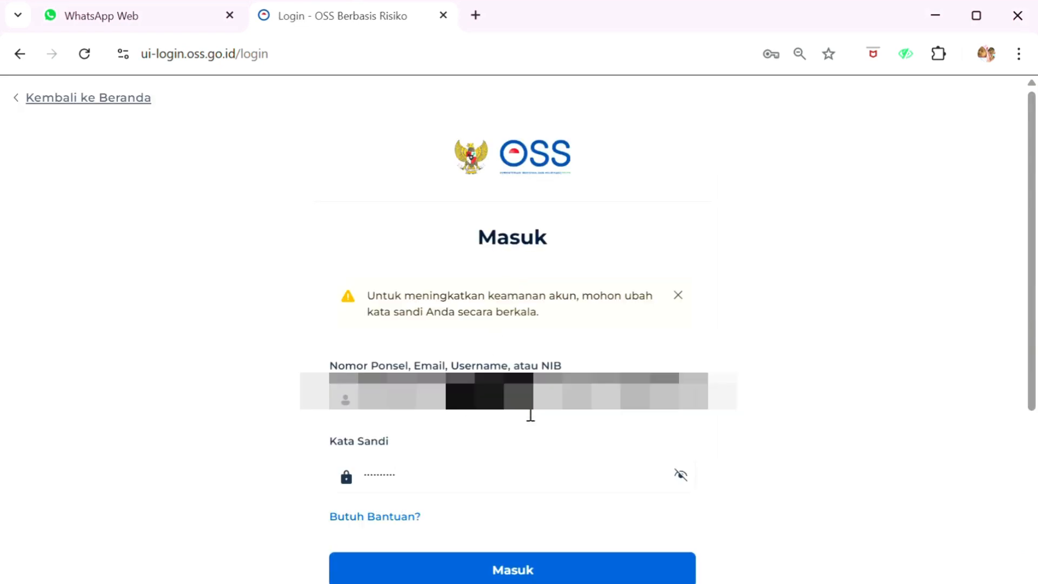
left_click(532, 566)
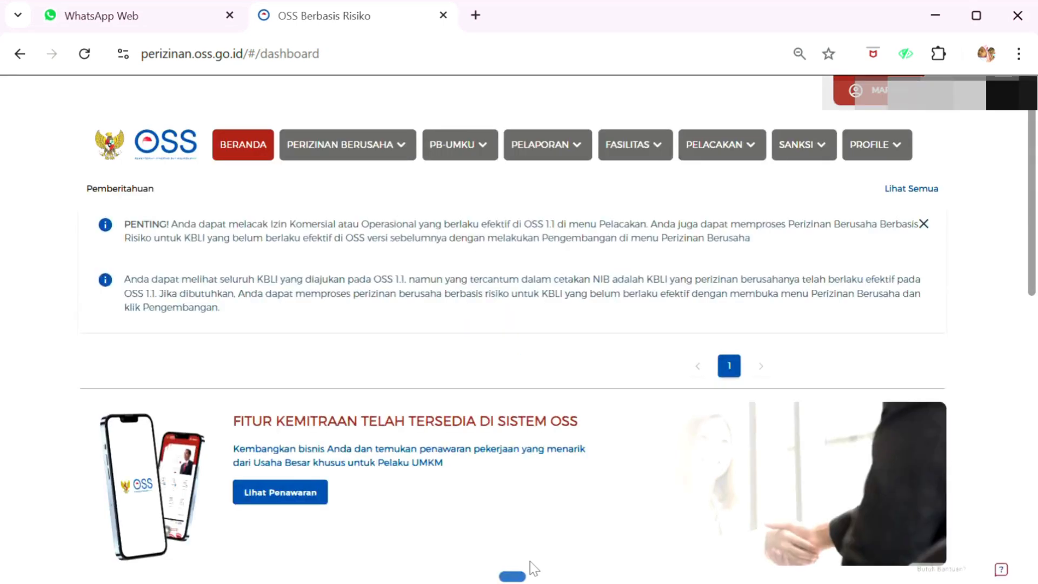
Open the new PB-UMKU application list and process the UMKU licence for the KBLI 10794 business activity.
left_click(464, 146)
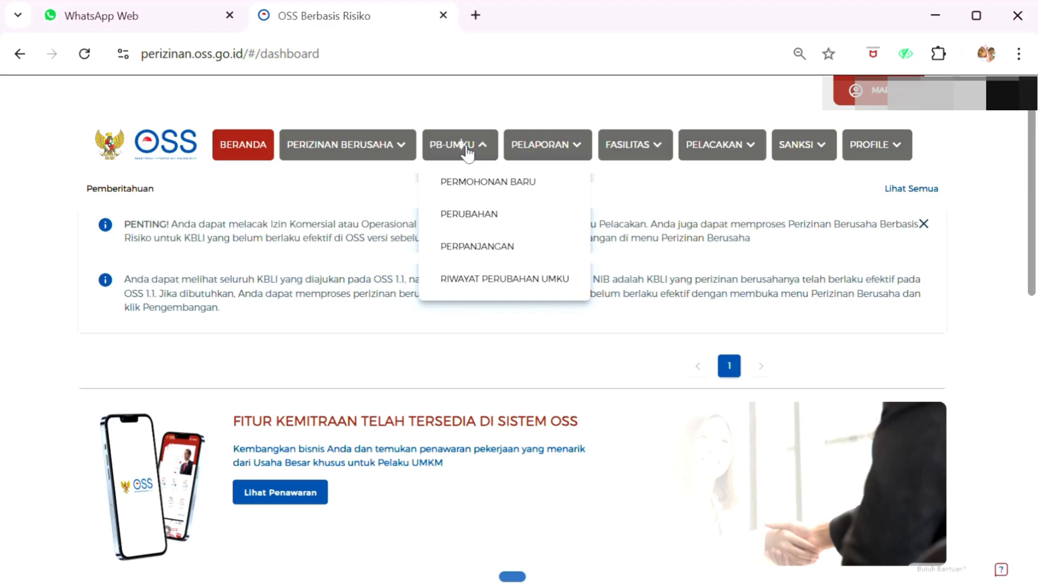
left_click(478, 182)
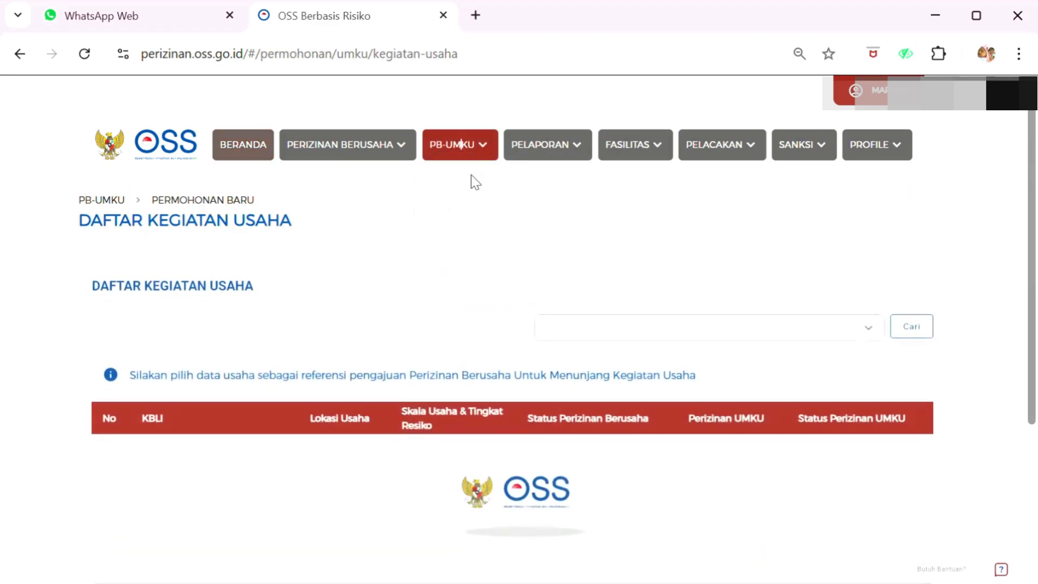
scroll(557, 379, "down", 3)
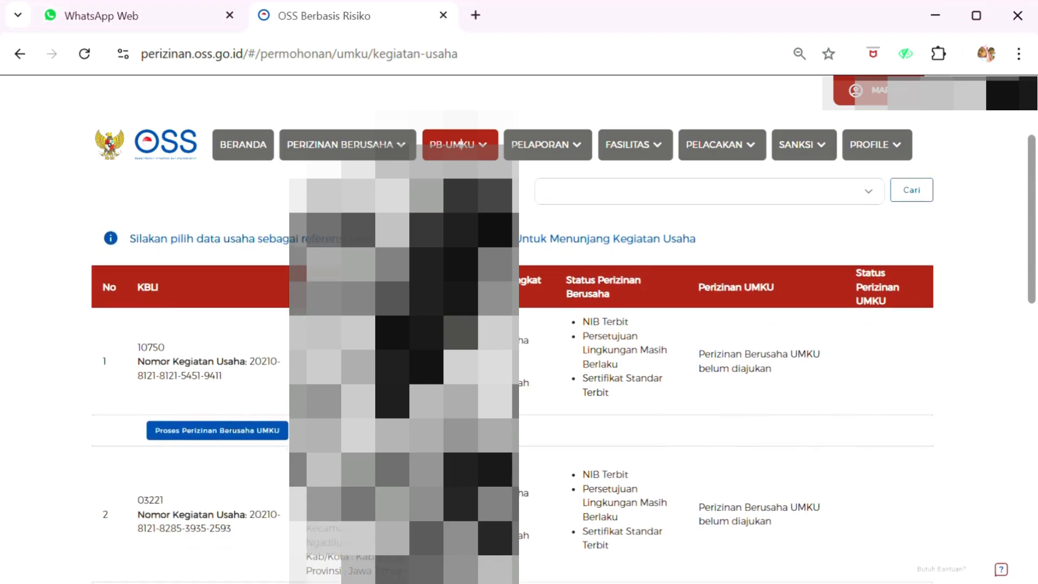
scroll(219, 350, "down", 2)
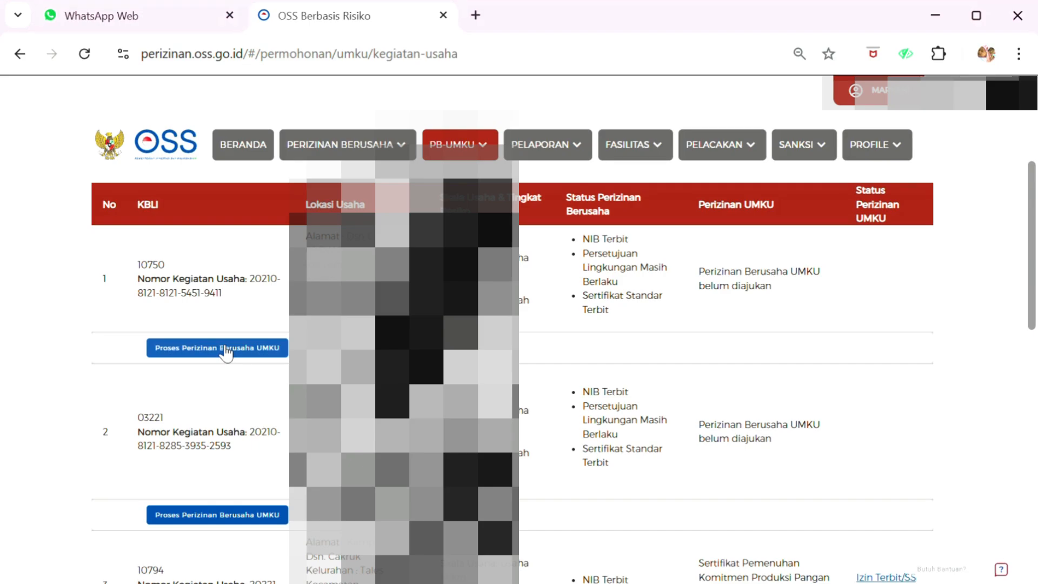
scroll(226, 353, "down", 4)
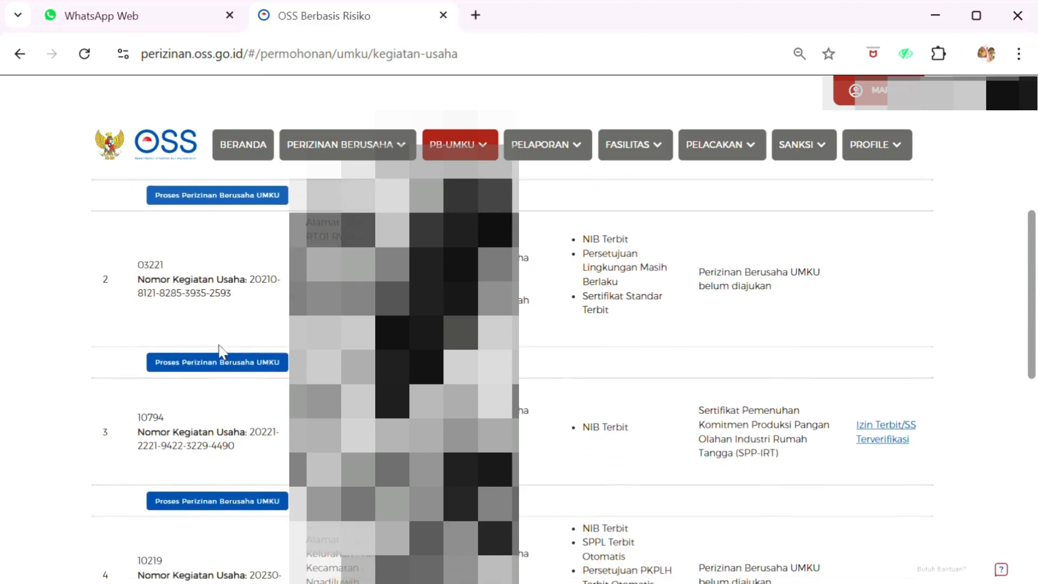
scroll(219, 349, "down", 2)
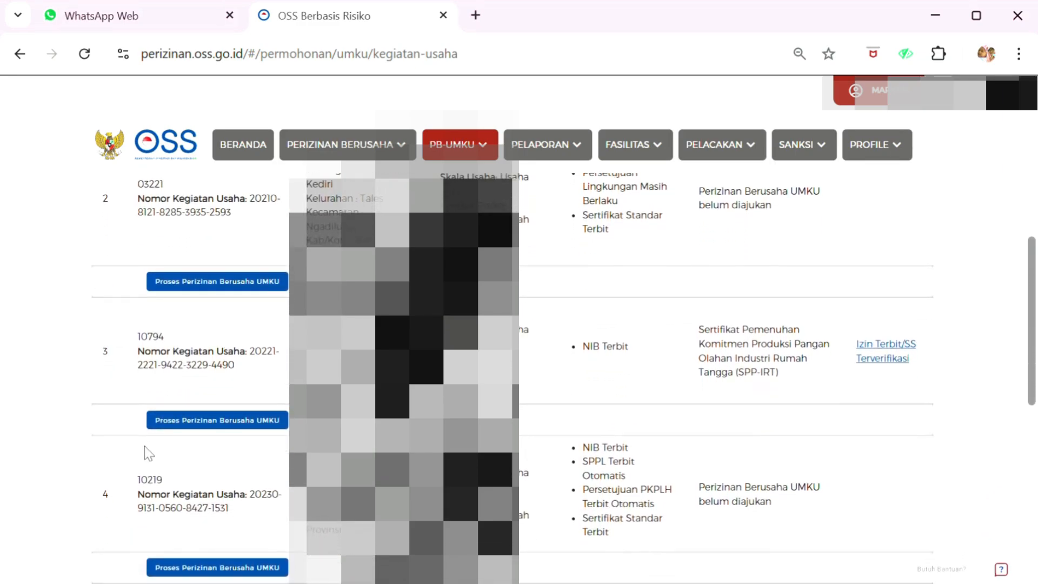
scroll(160, 503, "down", 1)
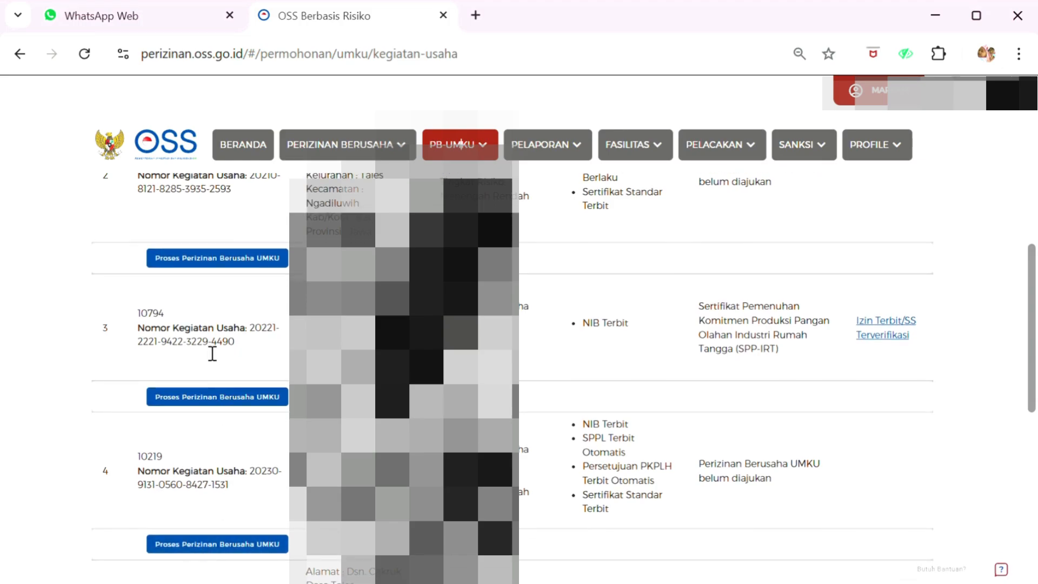
left_click(202, 398)
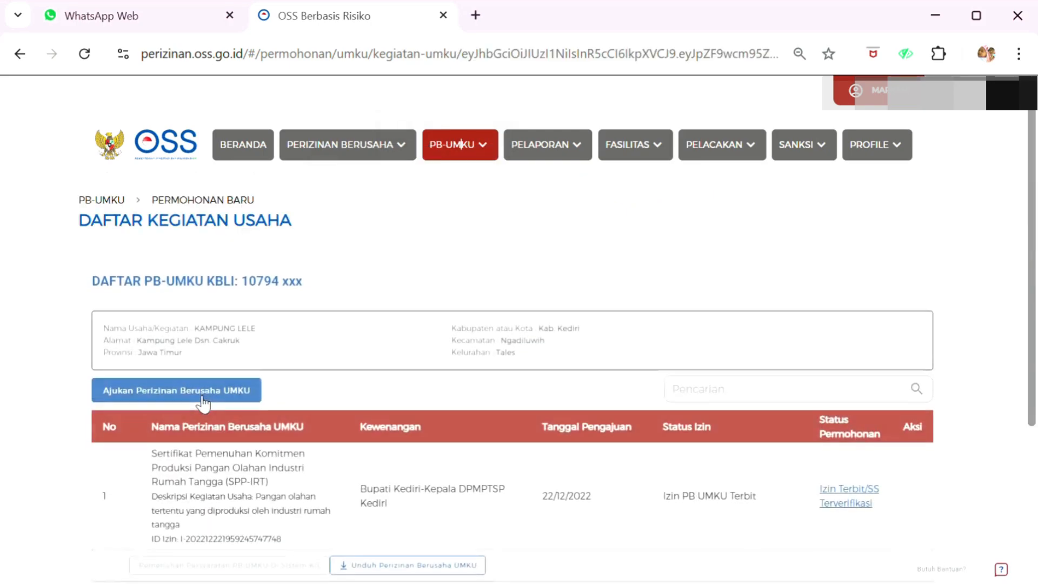
Start a new UMKU licence application for the KBLI 10794 activity.
scroll(203, 403, "down", 2)
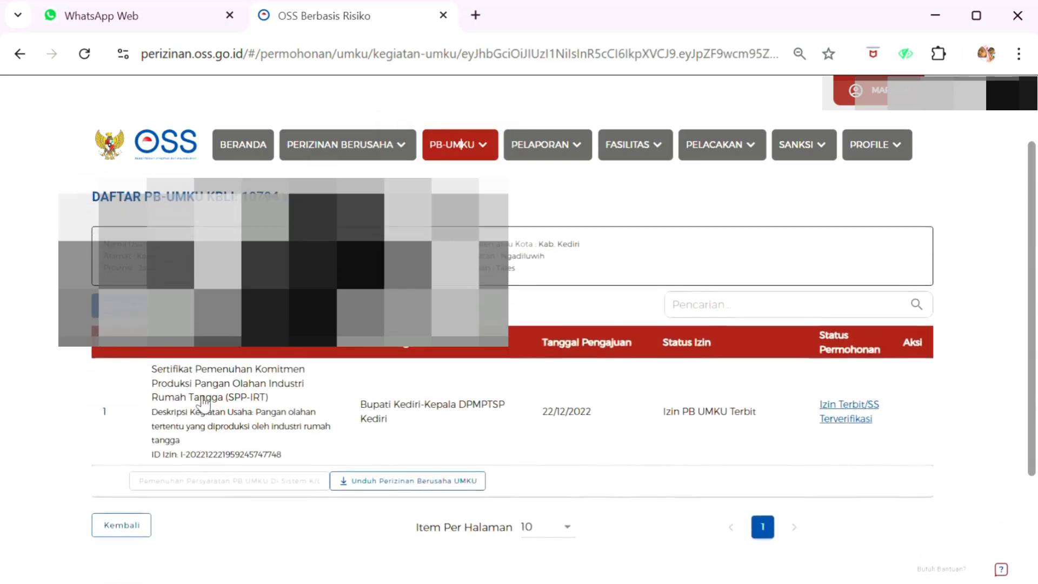
scroll(204, 403, "up", 1)
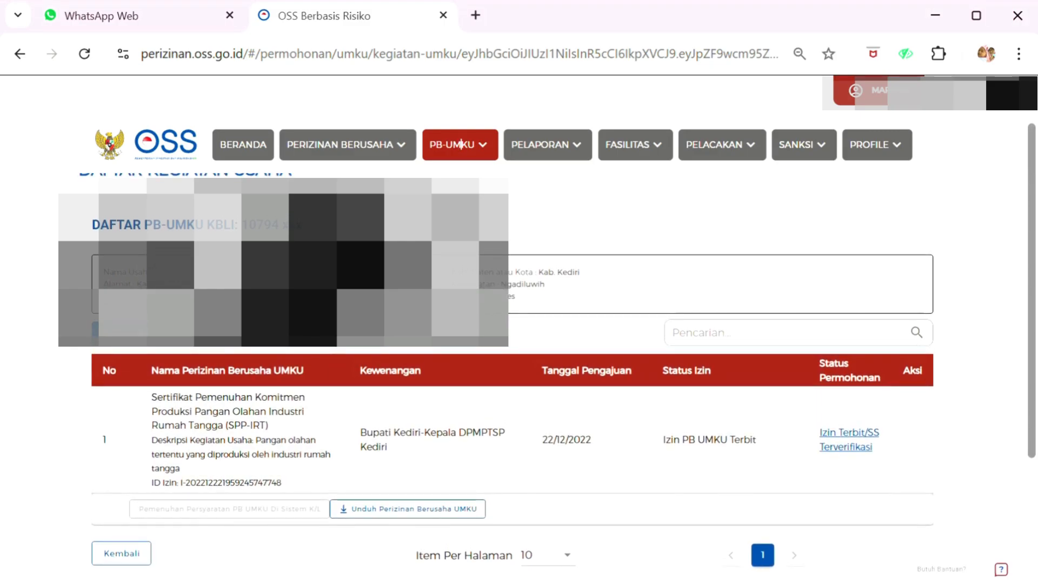
left_click(139, 369)
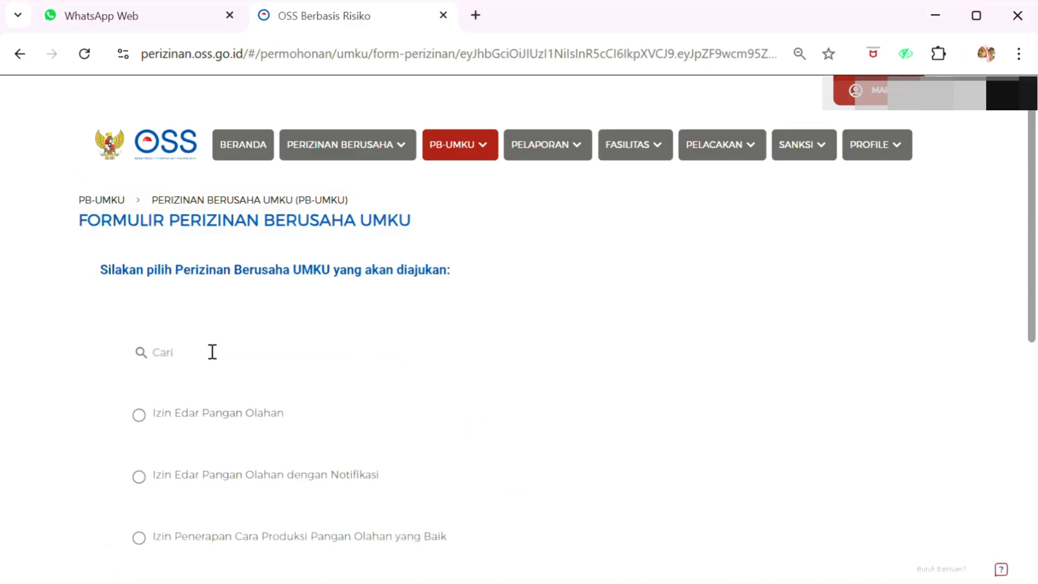
Search the licences for "SKP", select Sertifikat Kelayakan Pengolahan (SKP), and answer Tidak to needing basic requirements (KKPR/Persetujuan Lingkungan).
left_click(207, 363)
scroll(207, 364, "down", 1)
scroll(208, 364, "down", 1)
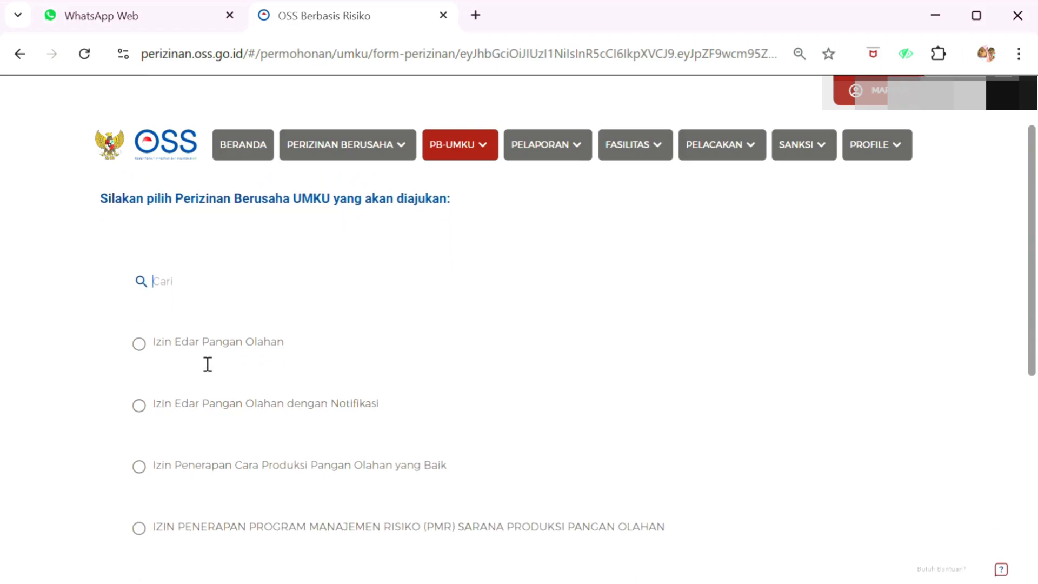
scroll(208, 364, "up", 1)
scroll(208, 364, "down", 1)
scroll(208, 364, "down", 1)
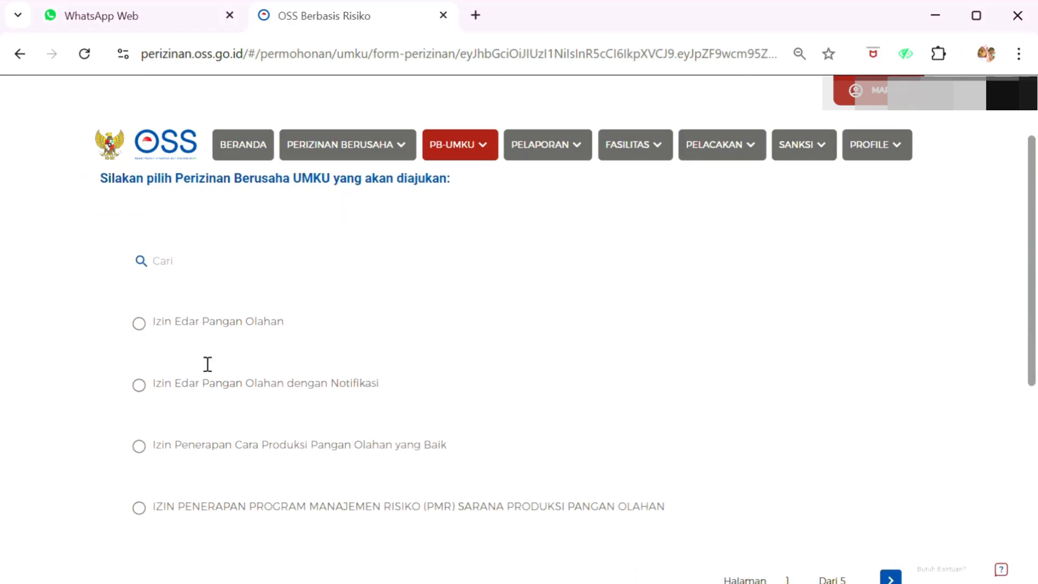
type("SKP")
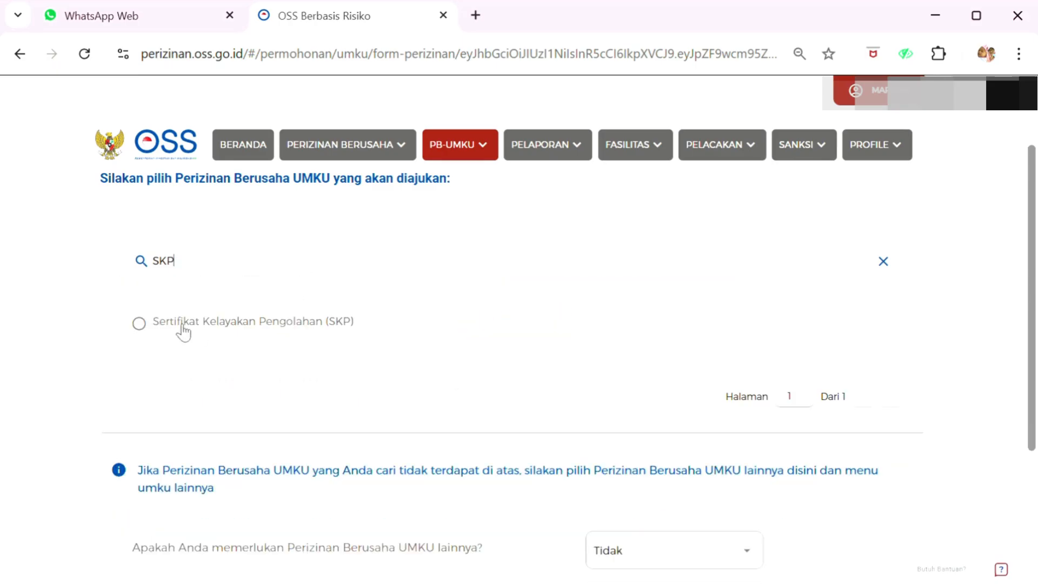
left_click(141, 324)
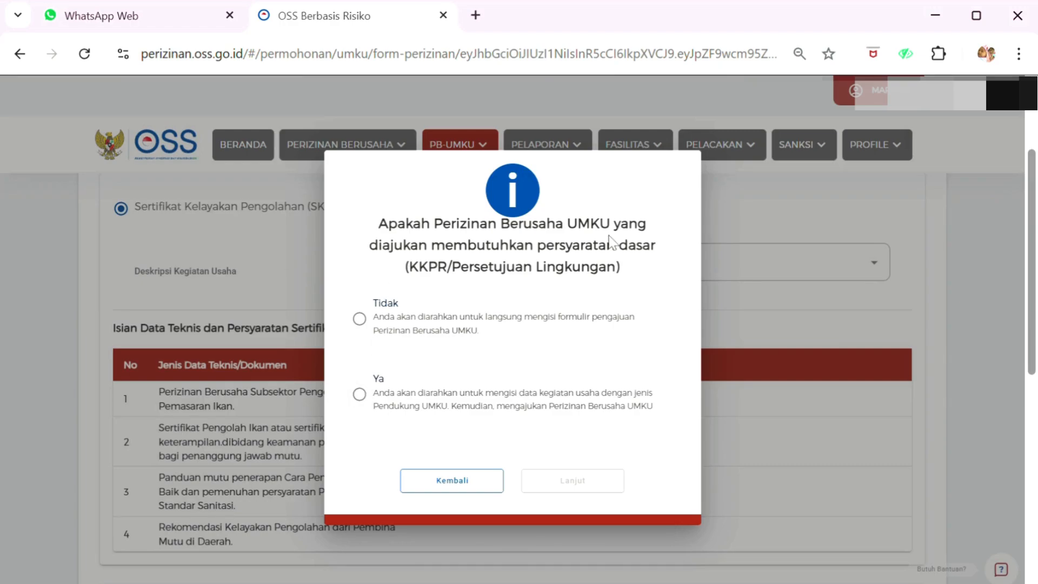
left_click(360, 319)
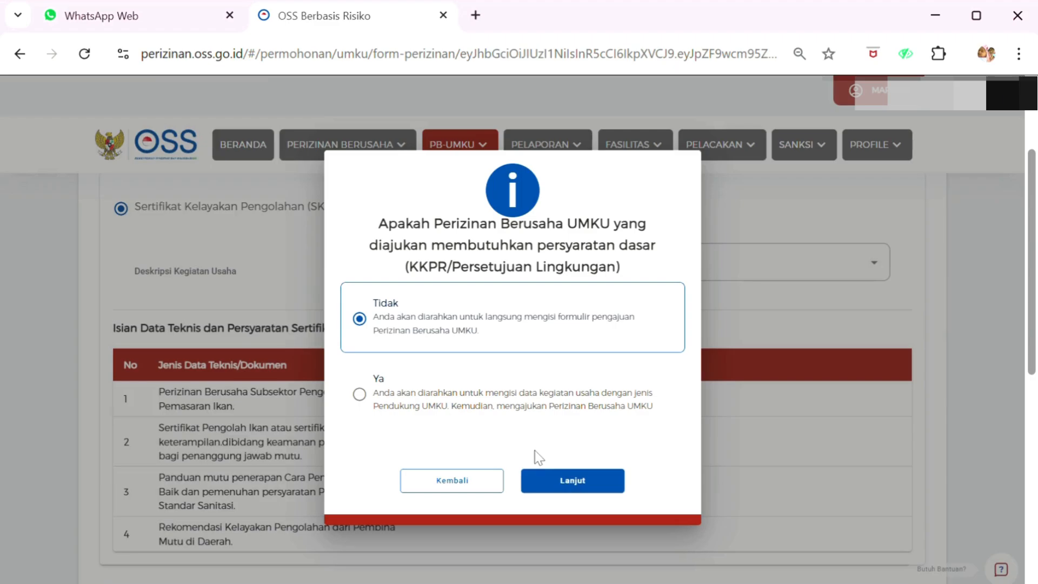
left_click(568, 489)
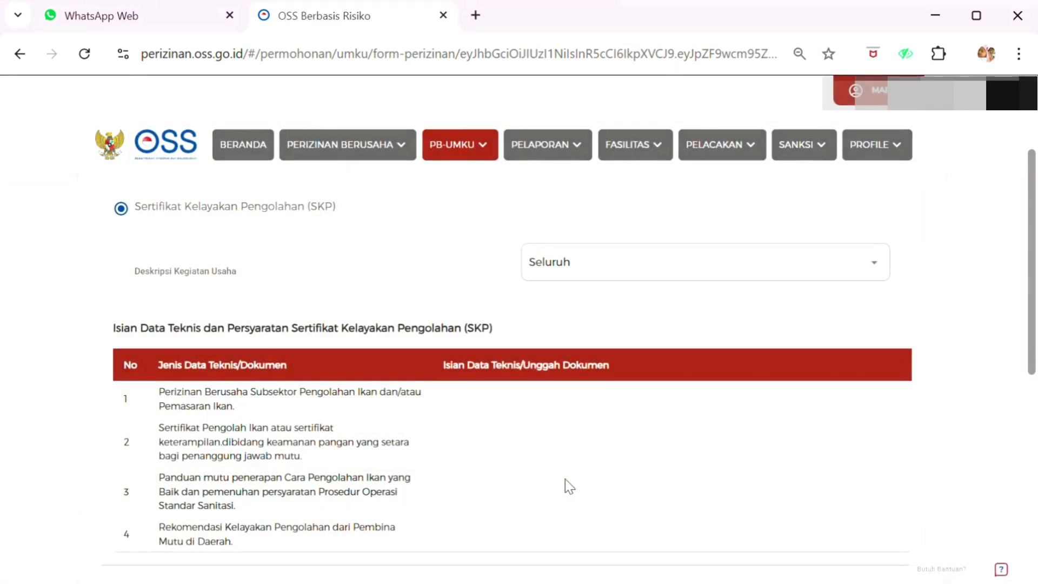
Review the SKP document requirements, then accept the data accuracy declaration and proceed with the application.
scroll(566, 479, "down", 2)
left_click_drag(566, 479, 406, 338)
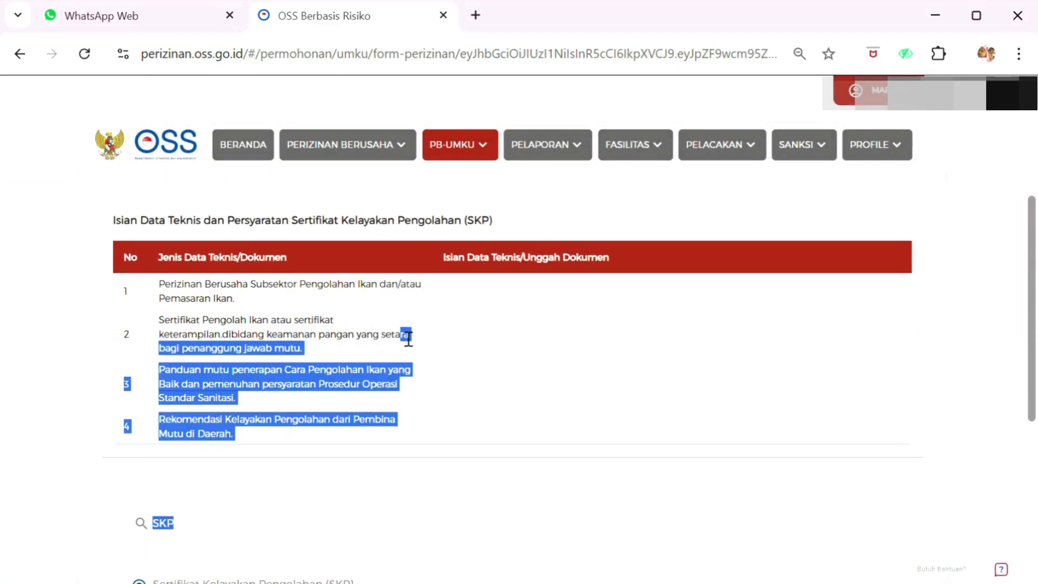
left_click(522, 300)
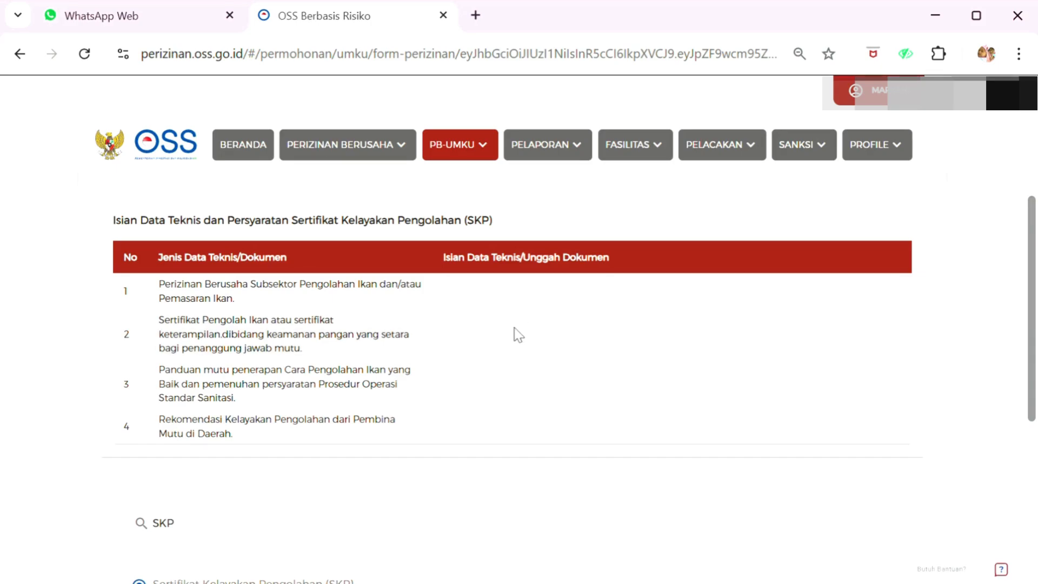
scroll(518, 336, "down", 1)
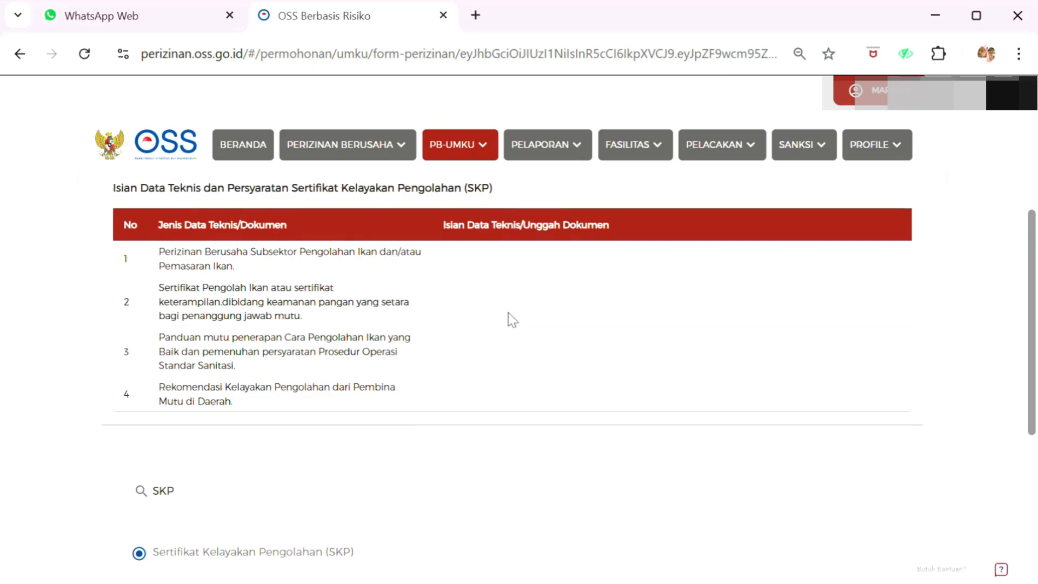
scroll(493, 351, "down", 2)
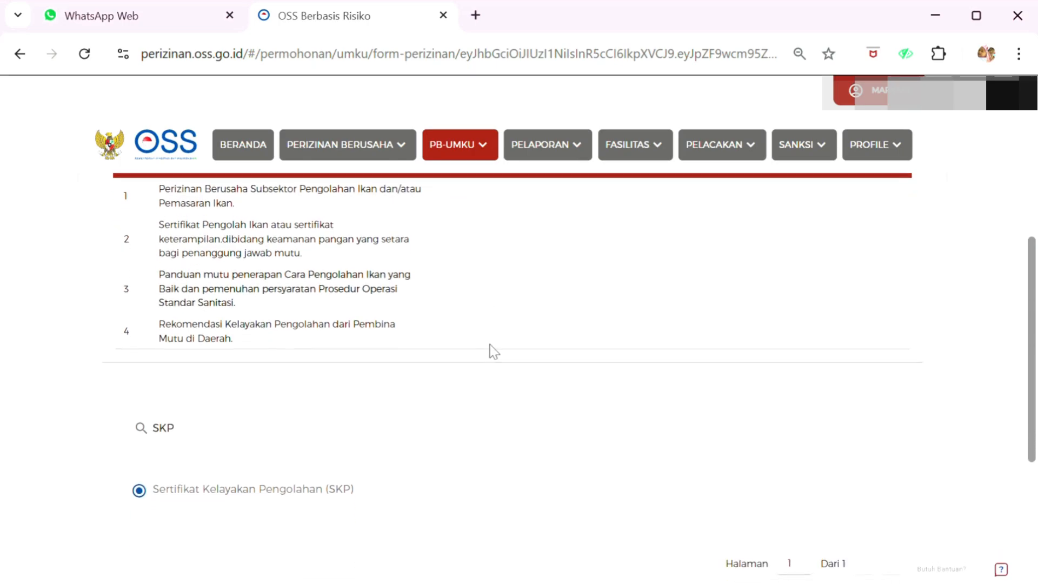
scroll(493, 351, "down", 4)
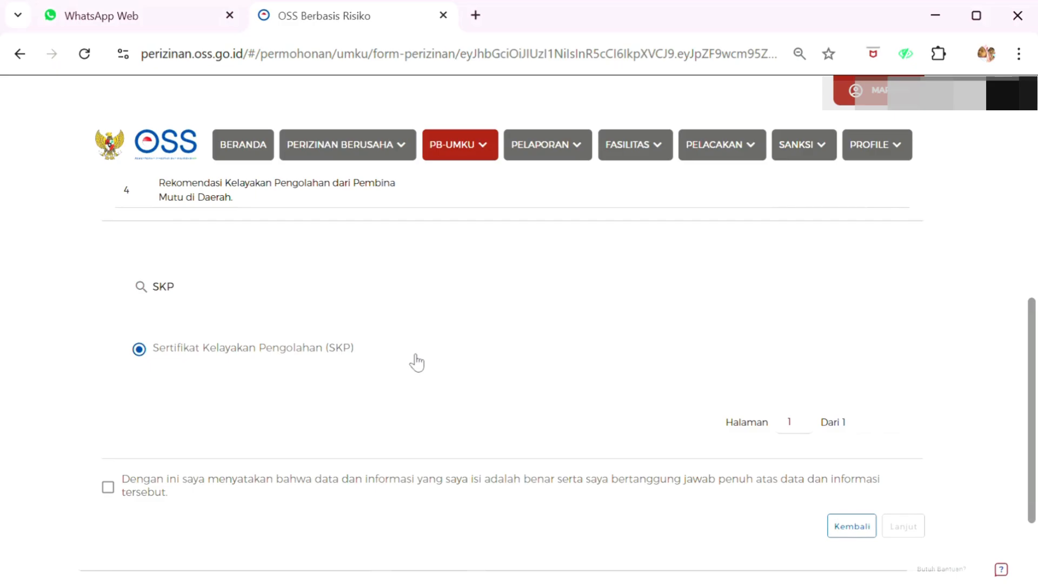
left_click(115, 488)
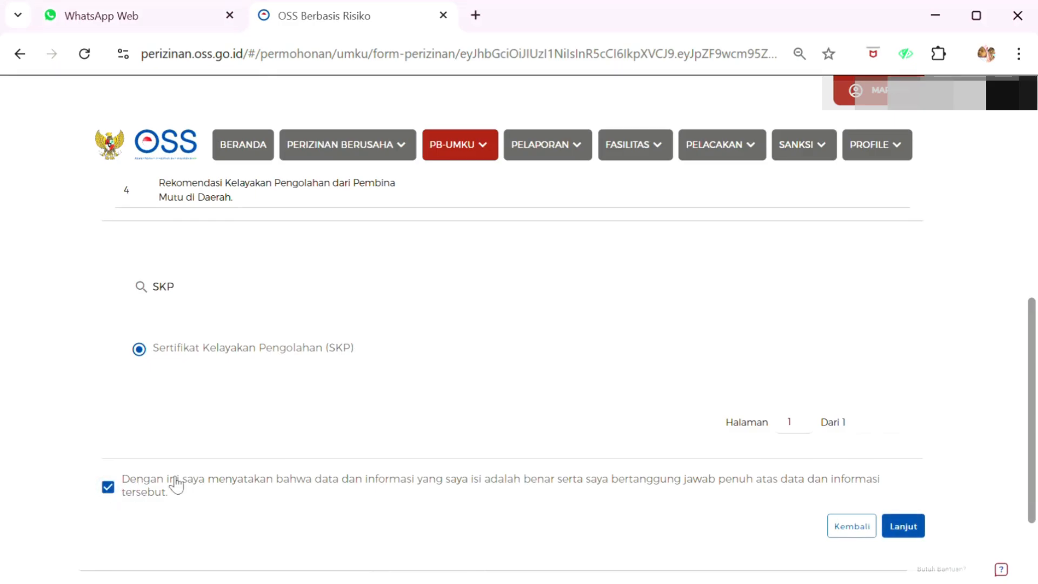
left_click(905, 527)
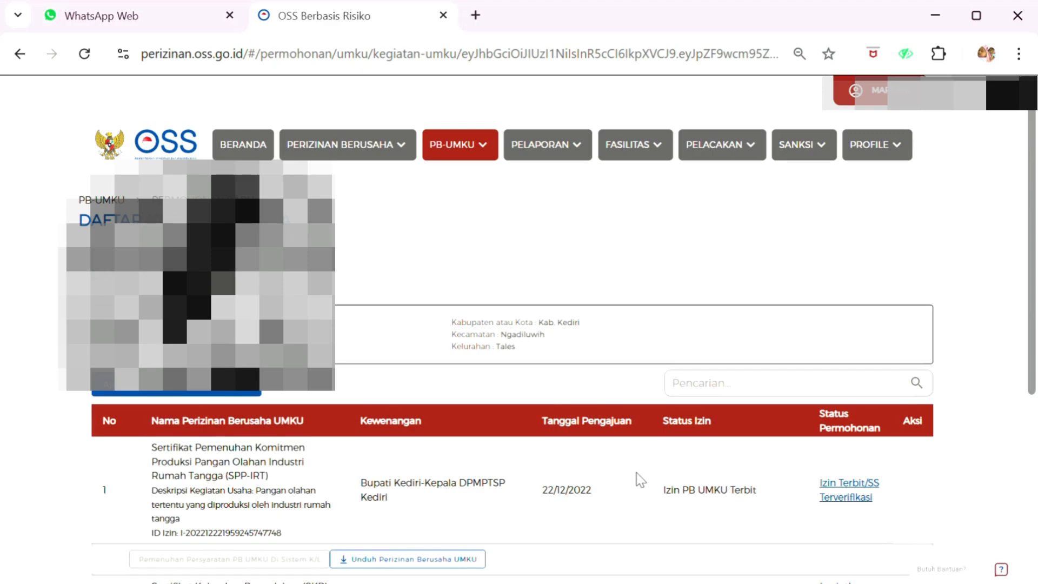
Go to the K/L system to fulfil the SKP requirements, sign in to SKP Online with the existing account, and dismiss the satisfaction survey.
scroll(638, 476, "down", 2)
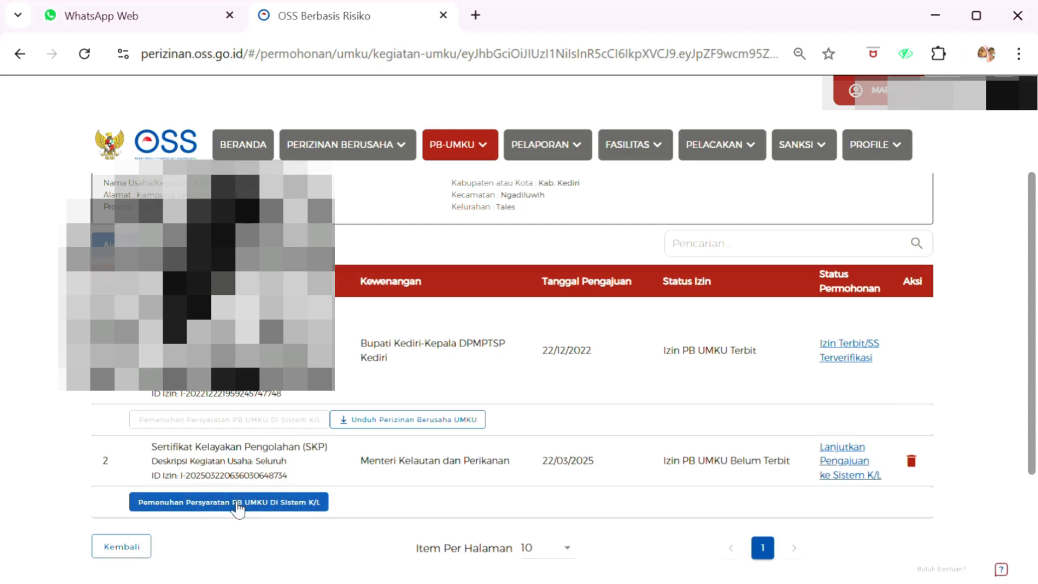
left_click(237, 502)
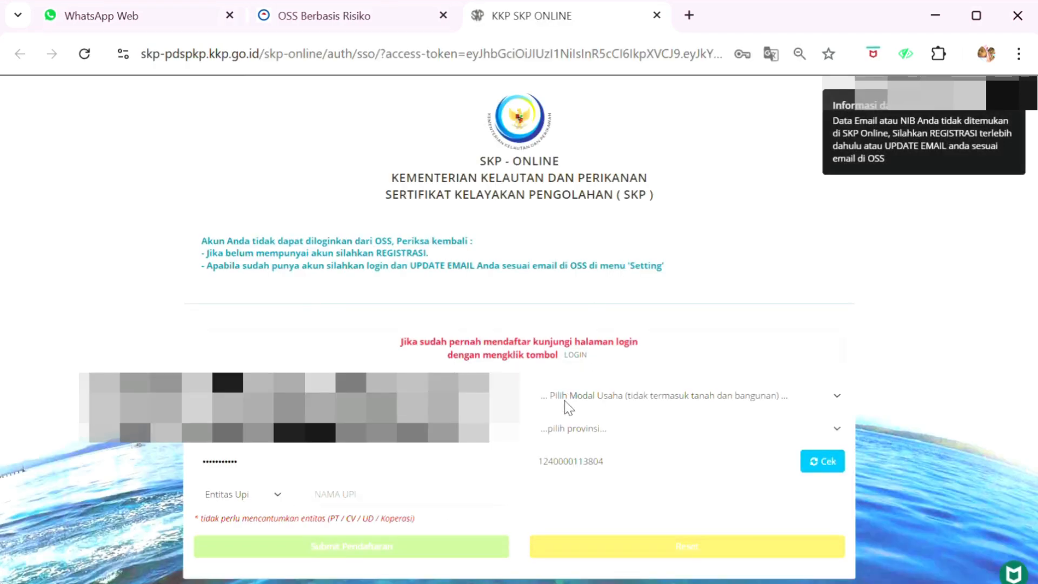
left_click(575, 356)
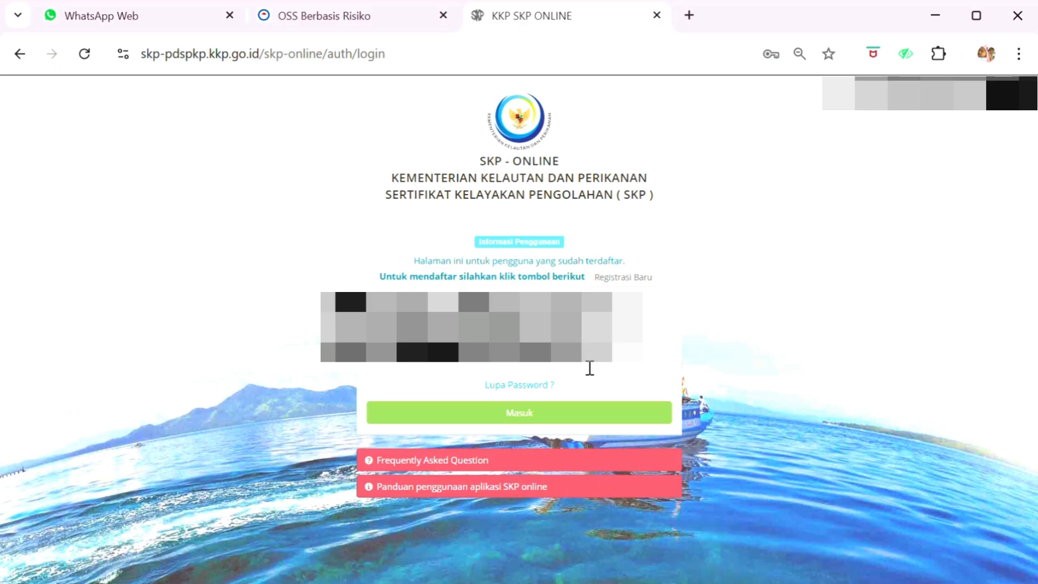
left_click(478, 416)
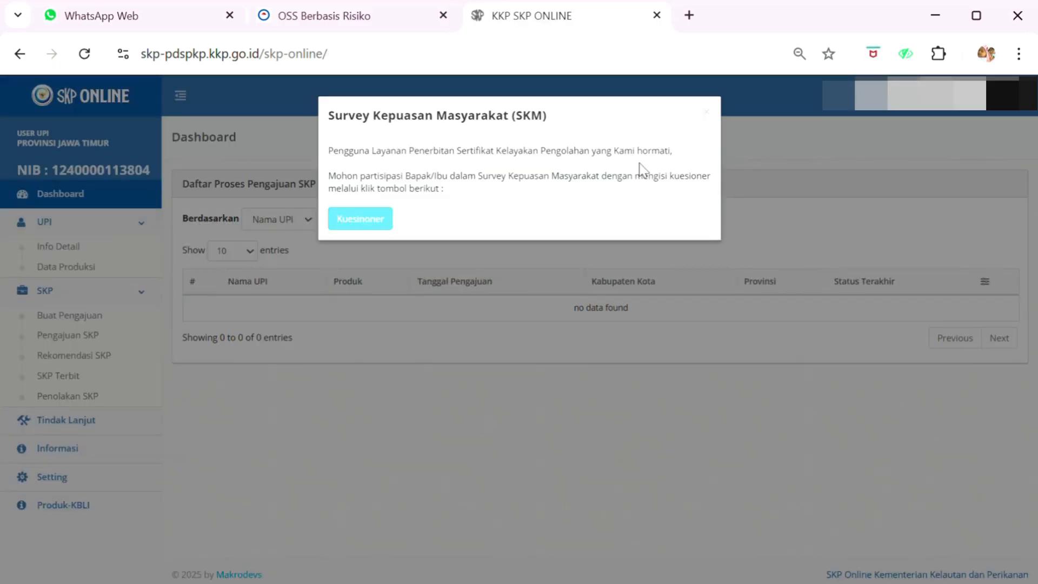
left_click(706, 113)
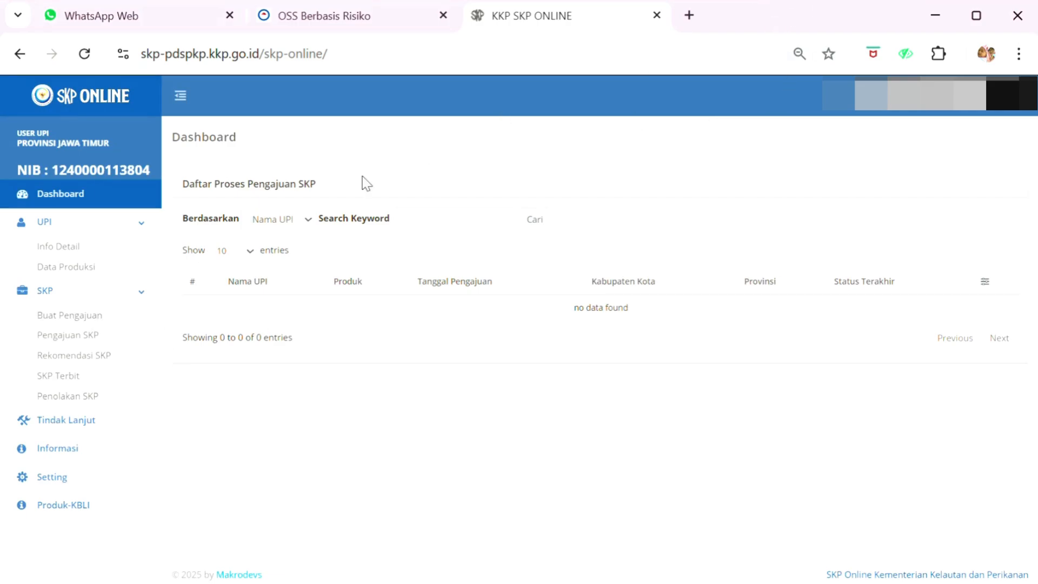
Create a new SKP submission and select the OSS licence for KBLI 10794.
left_click(66, 319)
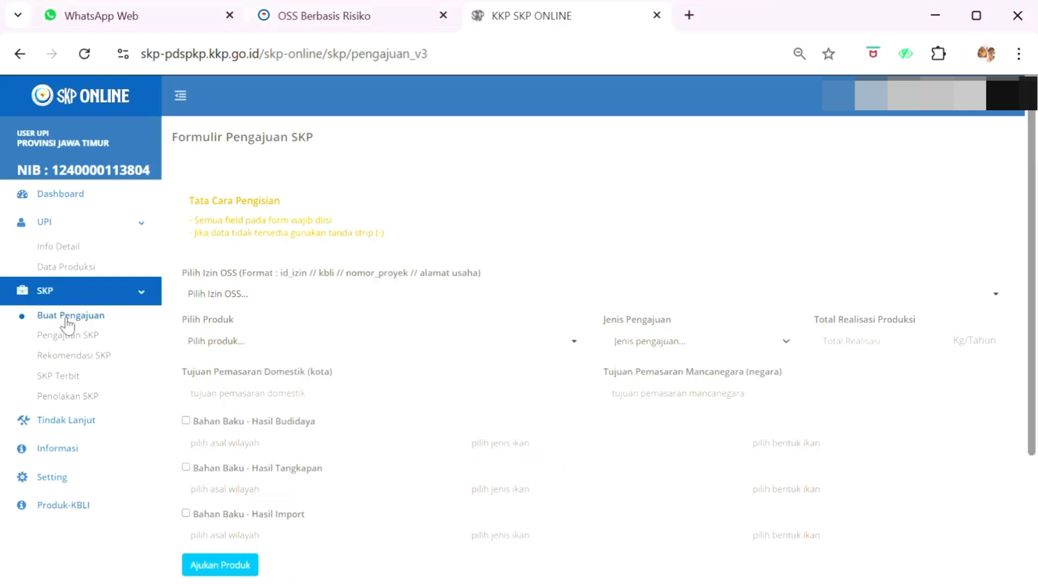
left_click(274, 301)
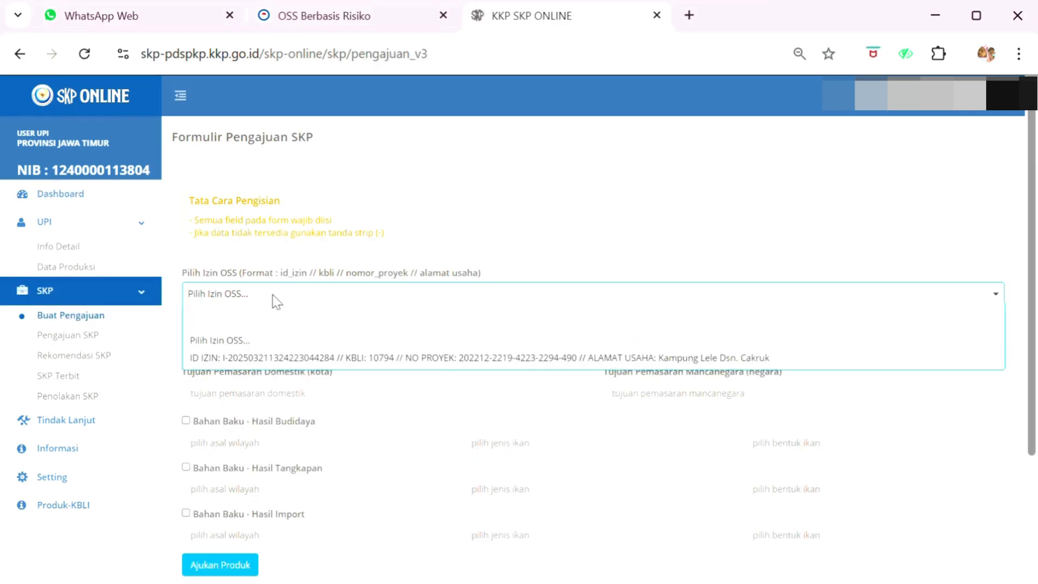
left_click(270, 362)
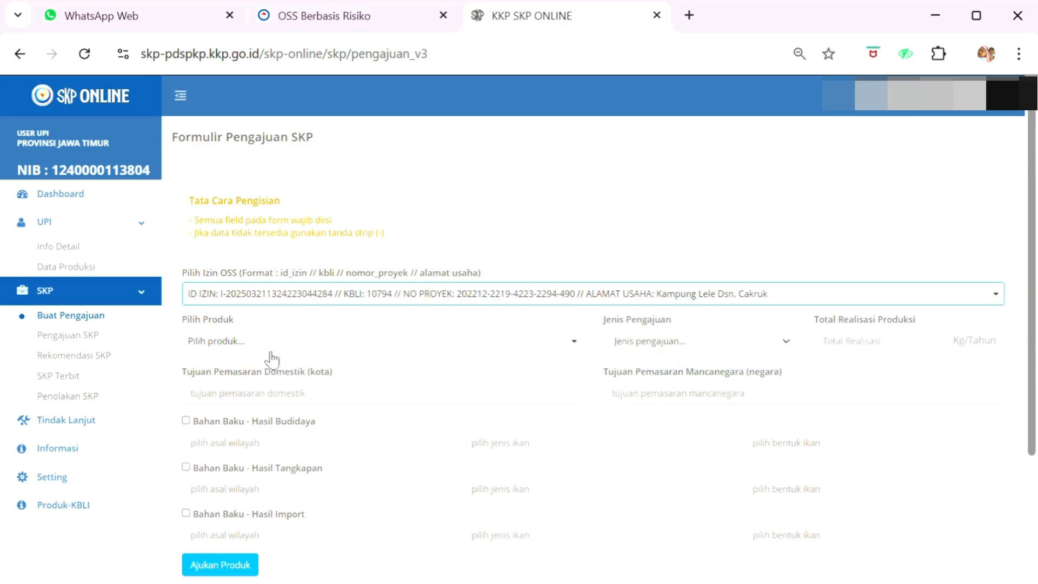
Browse the product options and choose Krispi Ikan (Fish Crispy) as the product for the submission.
left_click(270, 341)
scroll(271, 348, "down", 3)
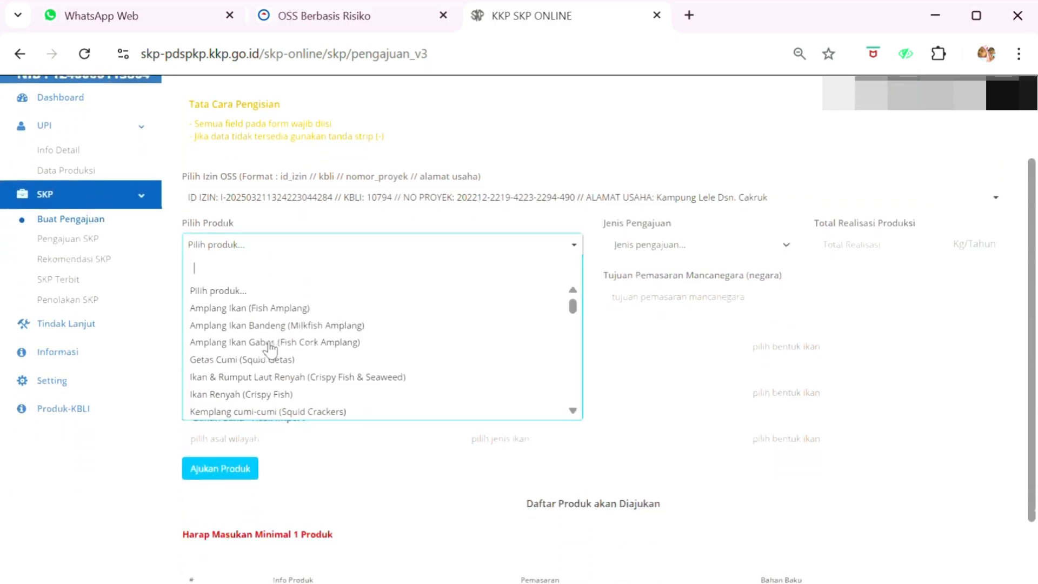
scroll(271, 349, "down", 2)
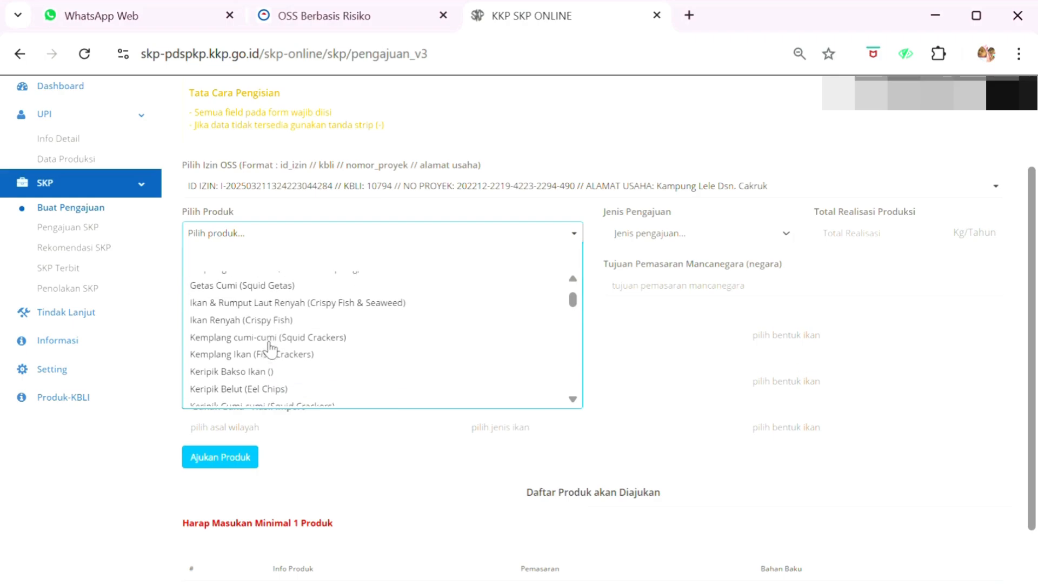
scroll(270, 349, "up", 3)
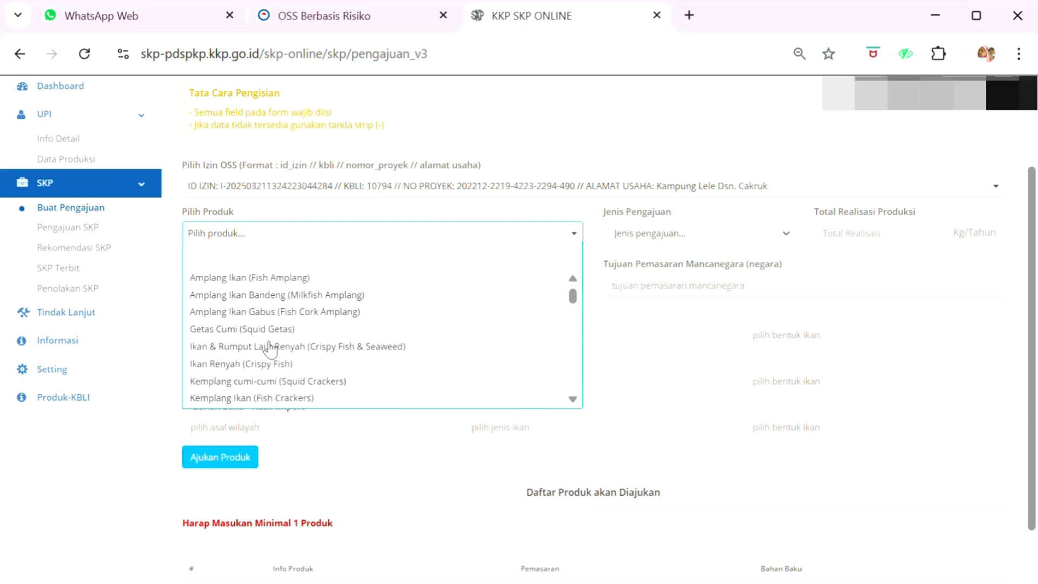
scroll(271, 349, "up", 1)
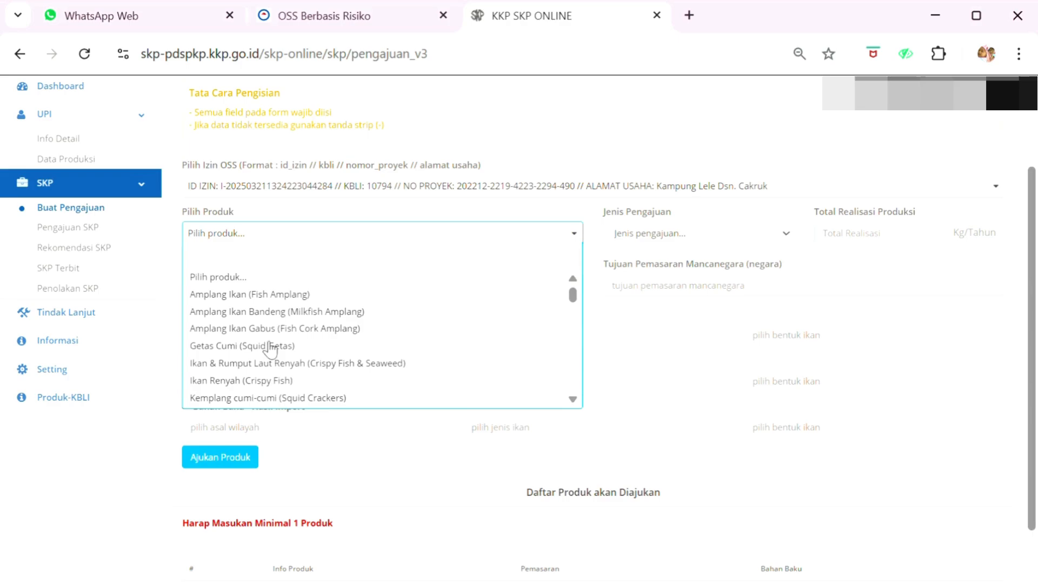
scroll(270, 349, "down", 10)
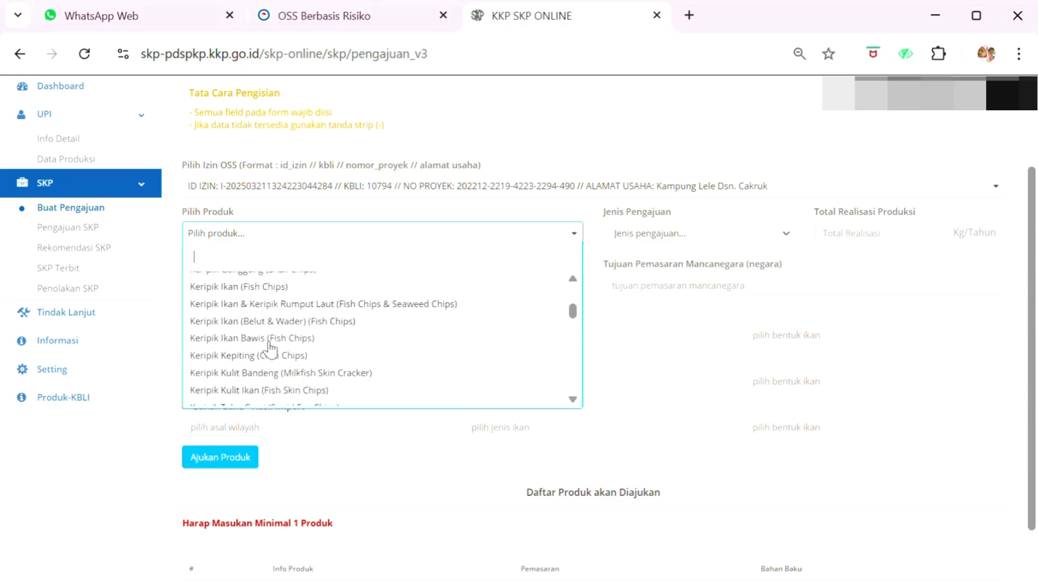
scroll(271, 348, "down", 6)
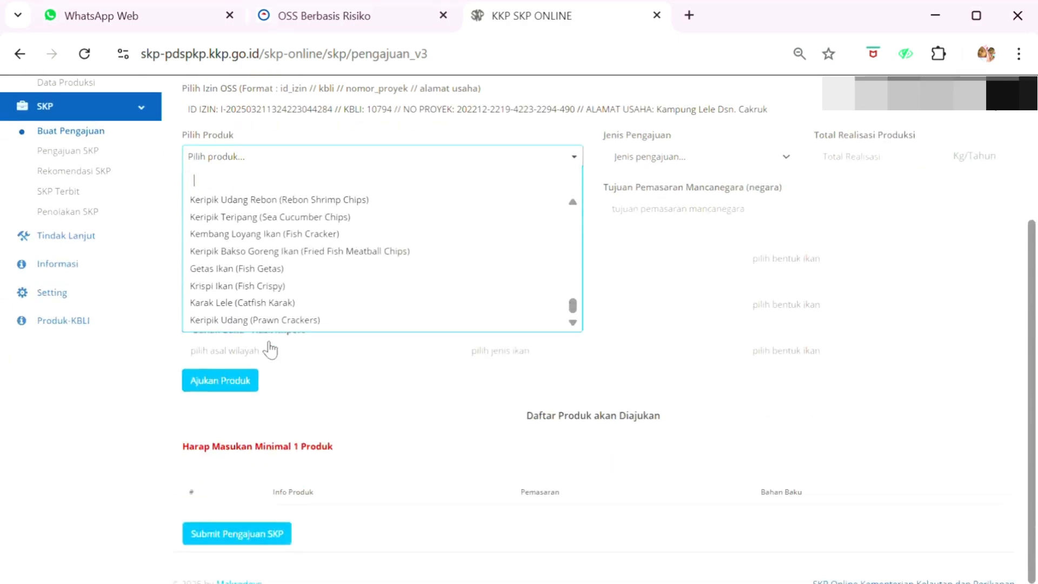
scroll(270, 350, "up", 1)
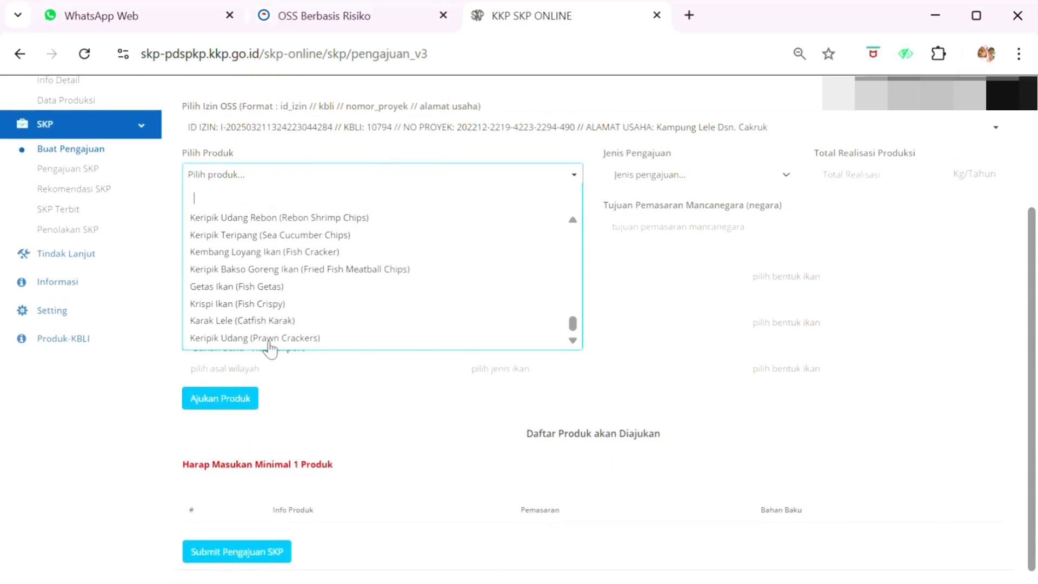
left_click(265, 304)
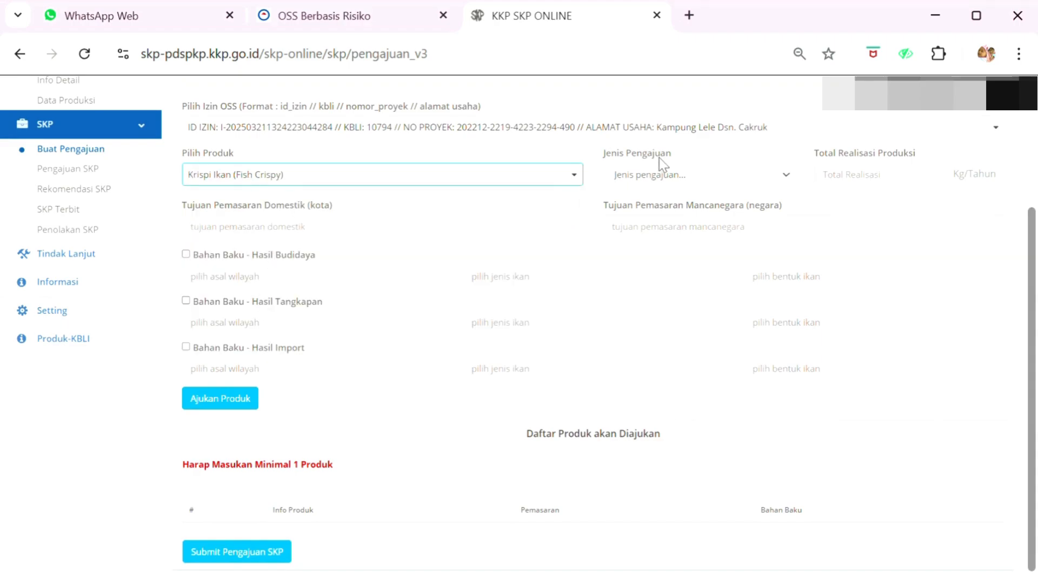
Set the submission type to baru and the total production realisation to 1000 Kg/Tahun.
left_click(663, 177)
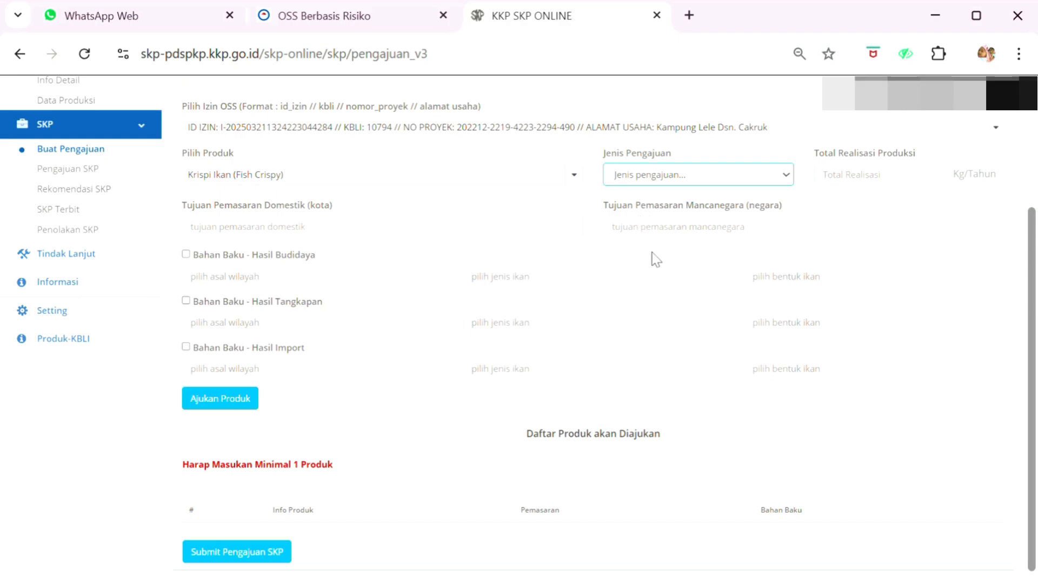
key("Down")
left_click(844, 183)
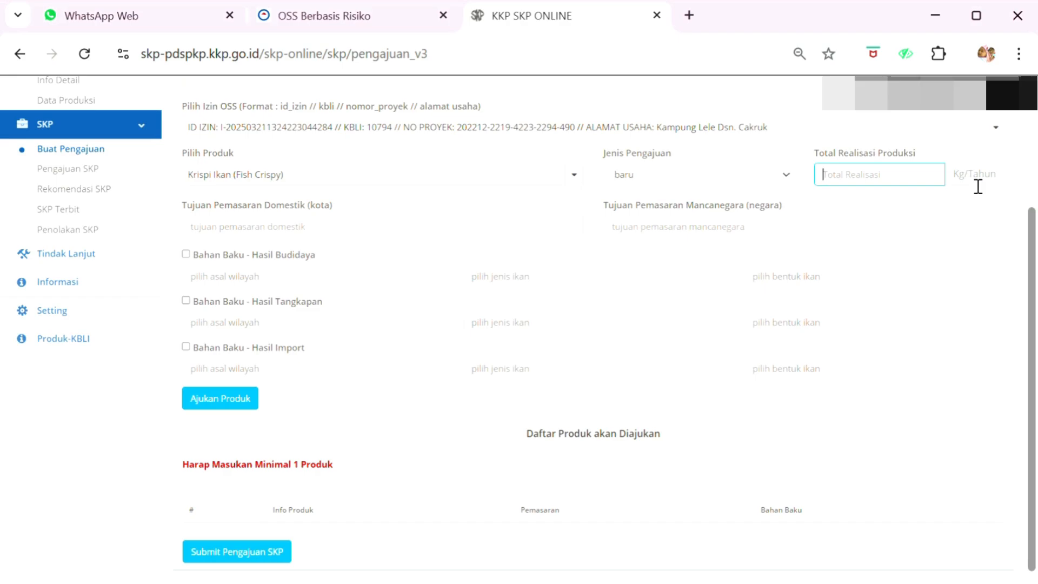
type("1000")
Add Kabupaten Aceh Barat Daya and Kota Jakarta Selatan as domestic marketing destinations.
left_click(411, 229)
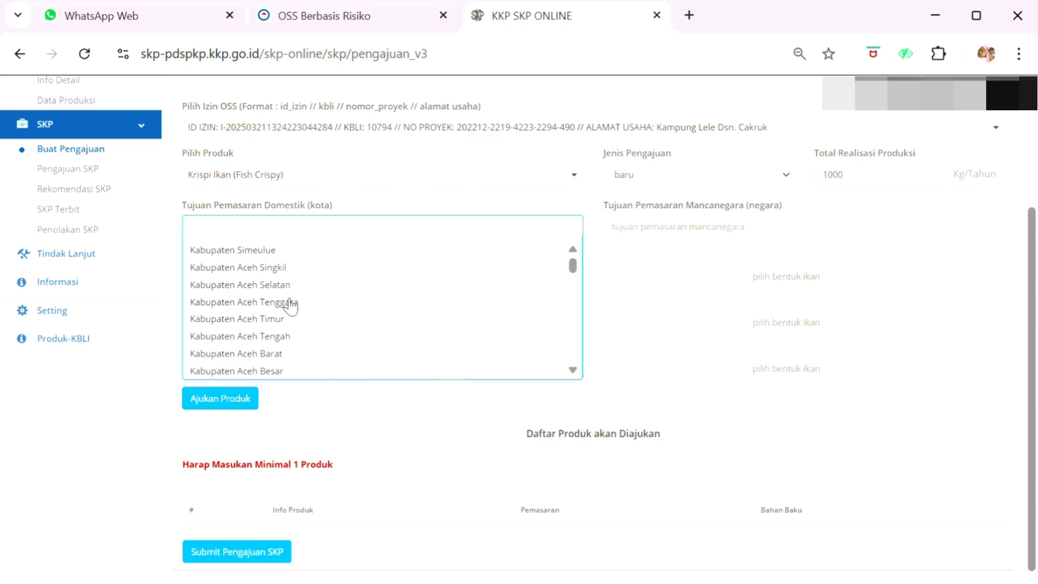
scroll(280, 293, "down", 3)
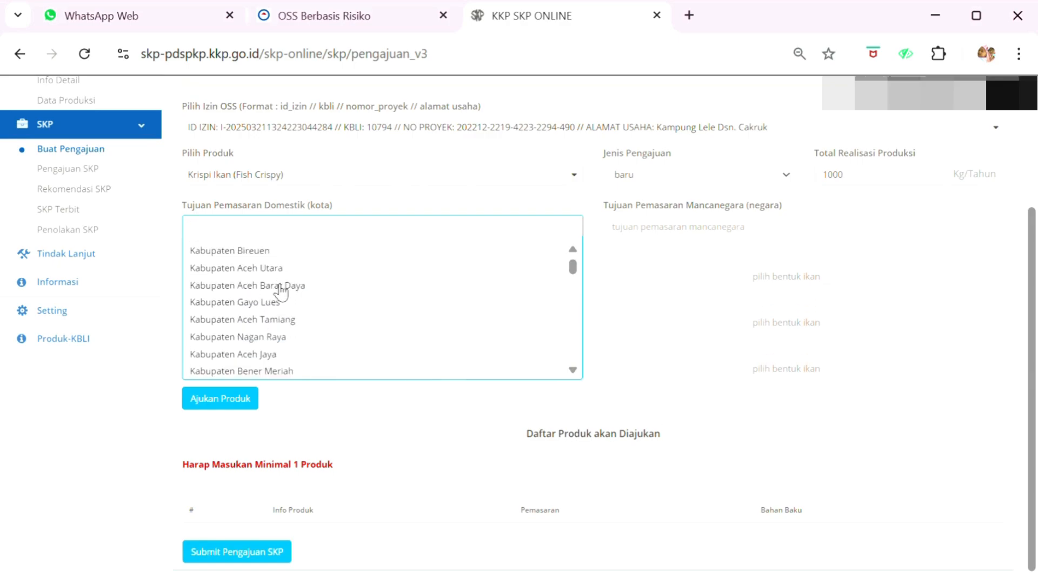
left_click(280, 287)
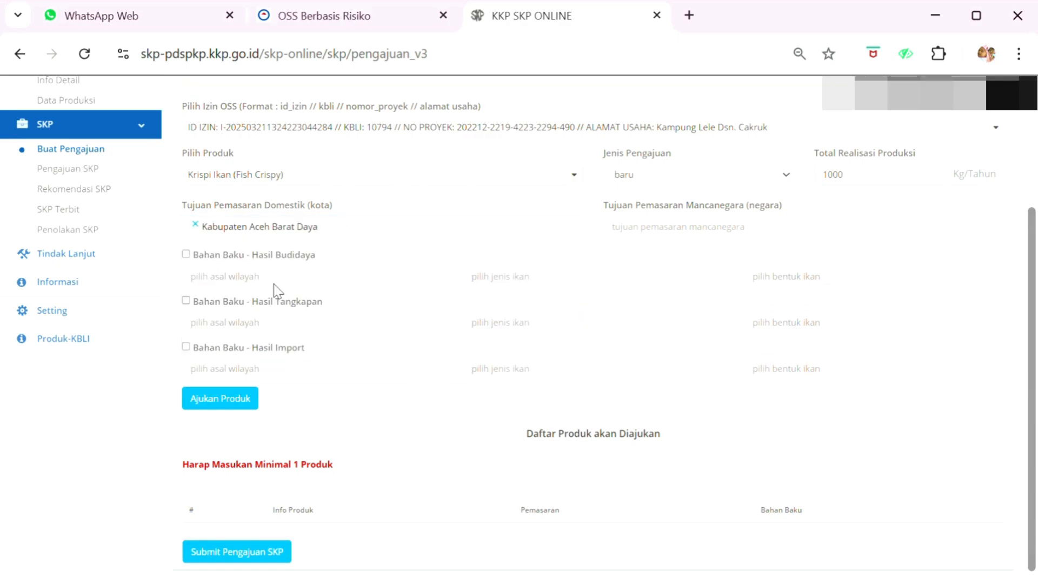
left_click(369, 227)
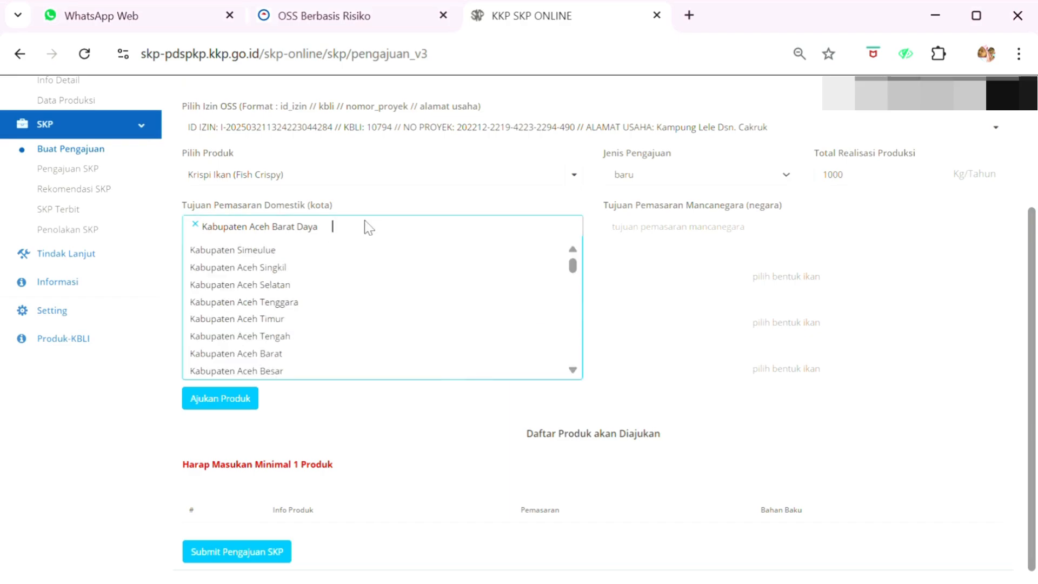
type("jak")
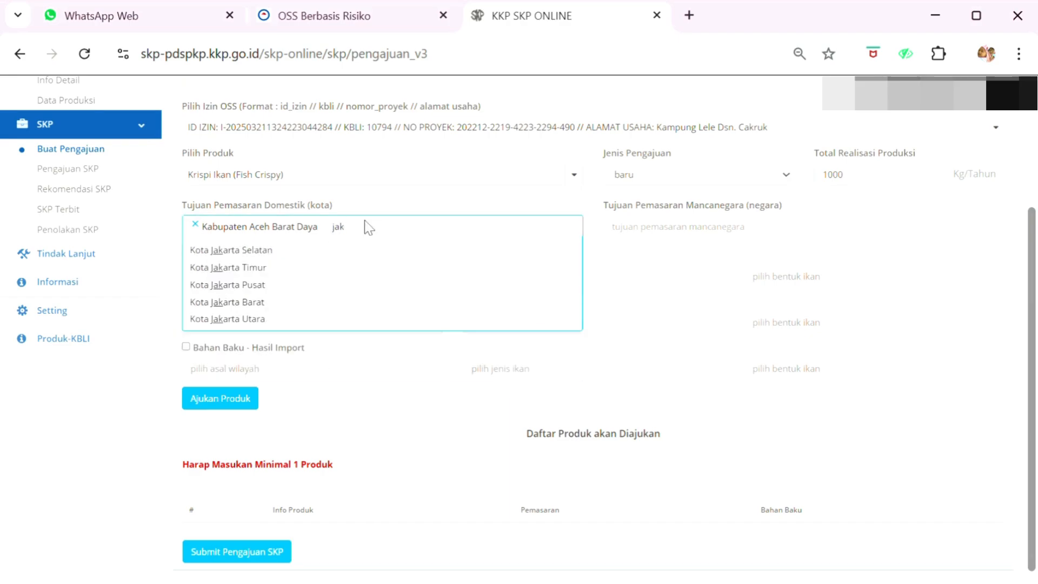
left_click(266, 251)
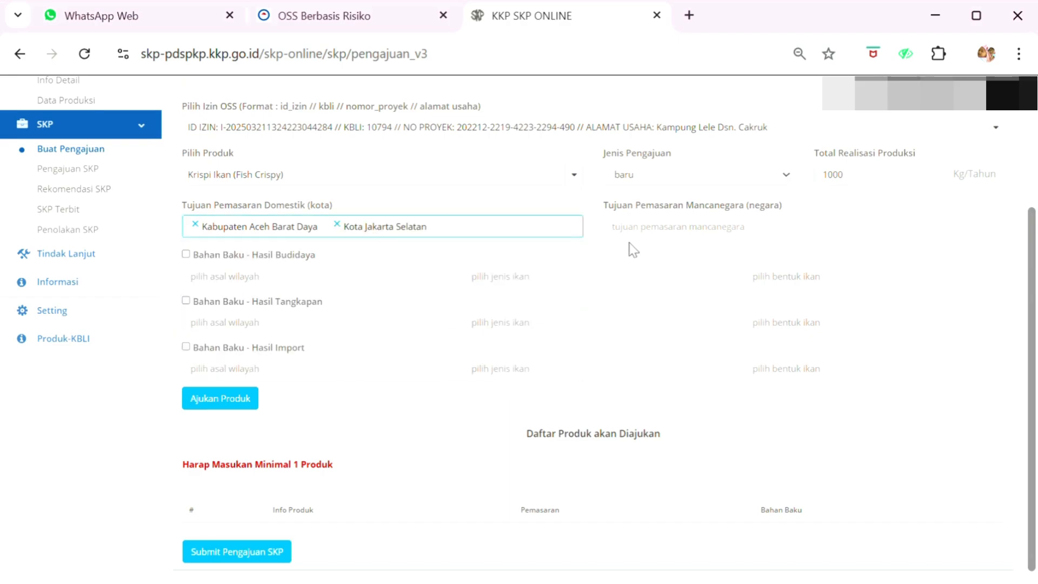
left_click(671, 228)
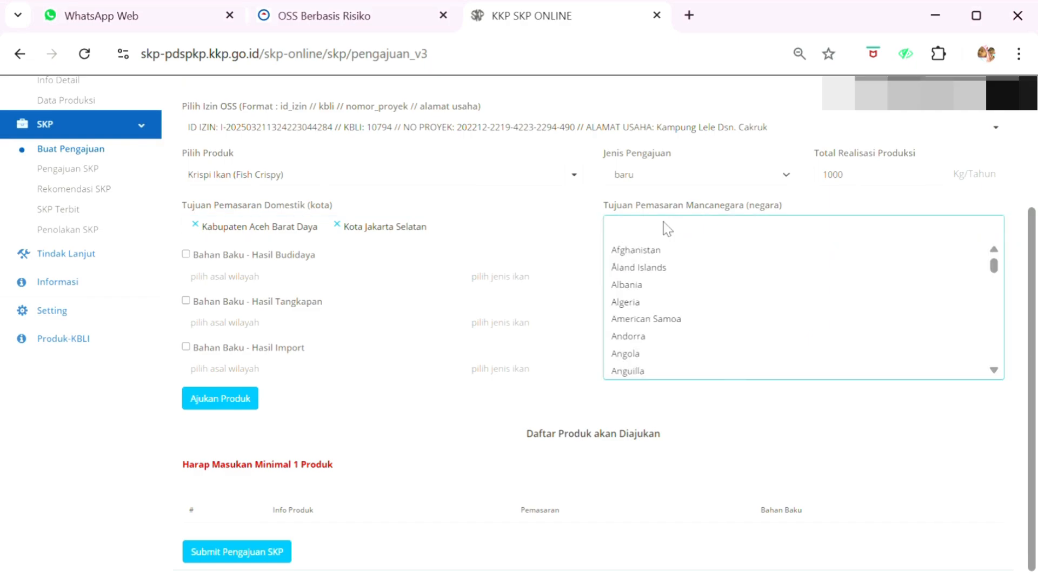
type("0")
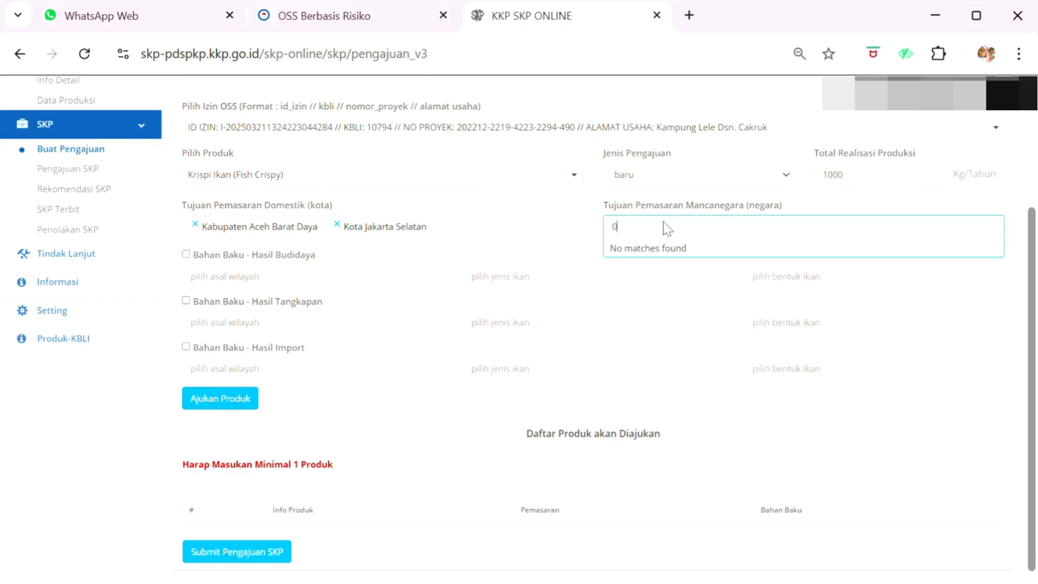
key("BackSpace")
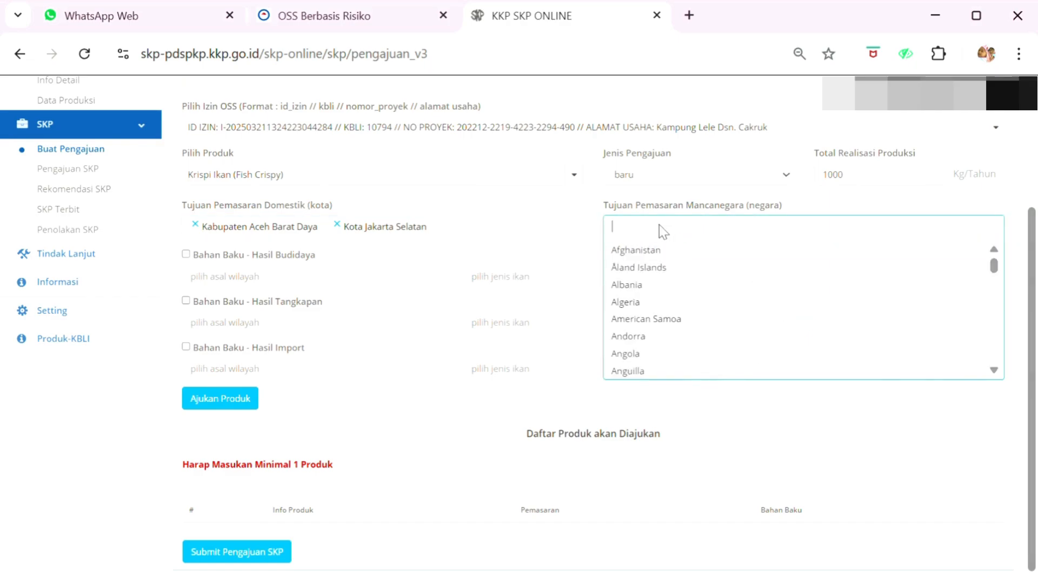
type("-")
key("BackSpace")
type("t")
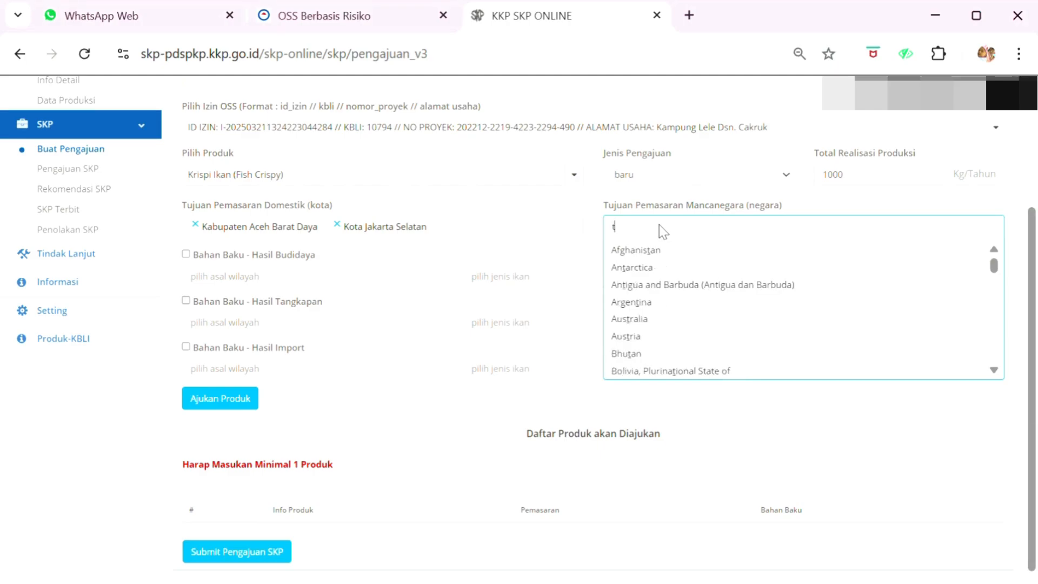
key("BackSpace")
left_click(582, 204)
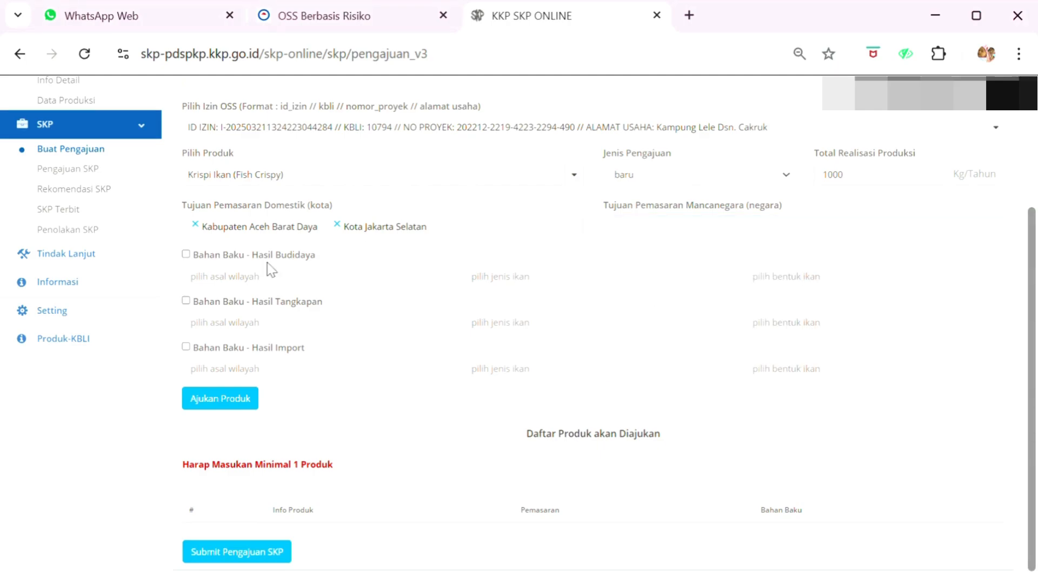
Enable the Hasil Budidaya raw material with origin Kabupaten Aceh Selatan, fish type Lele (Catfish) and form Utuh.
left_click(186, 258)
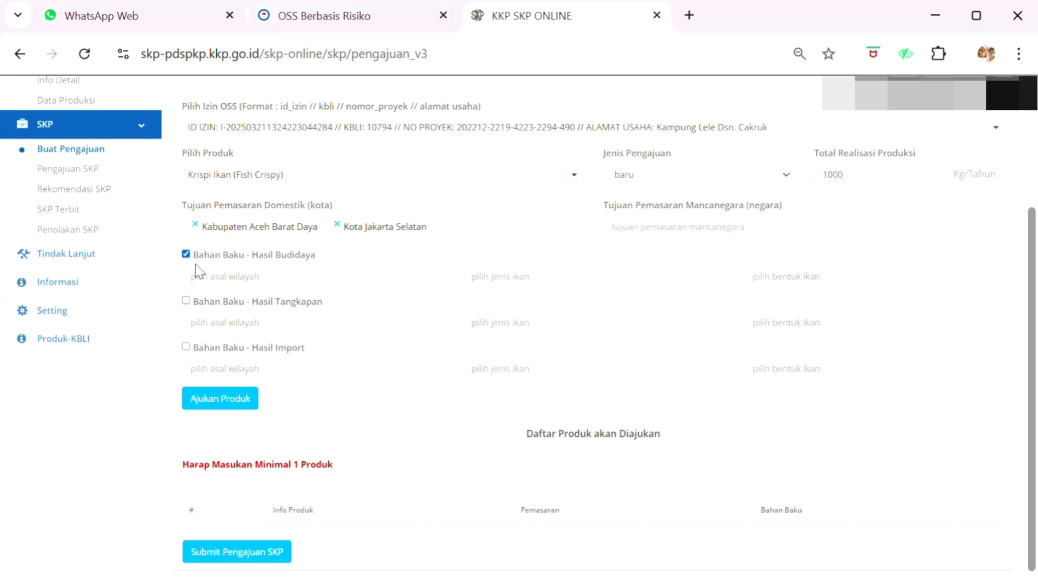
left_click(223, 280)
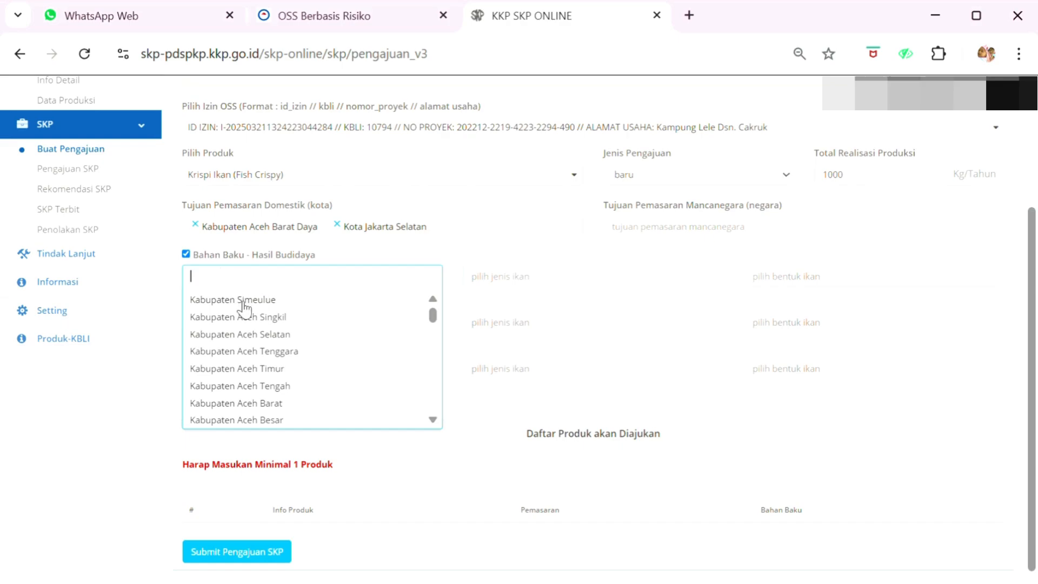
left_click(250, 338)
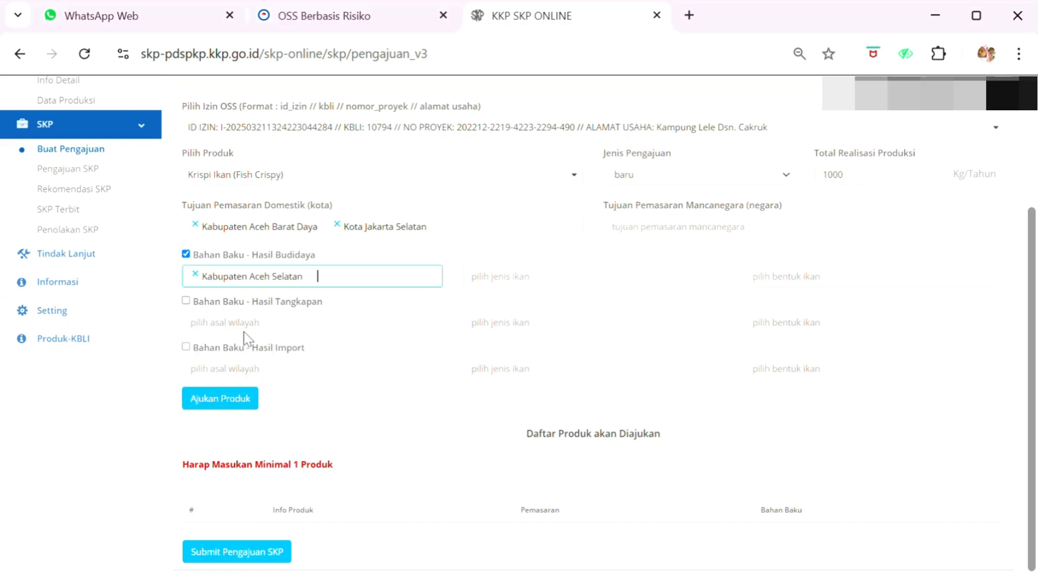
left_click(525, 277)
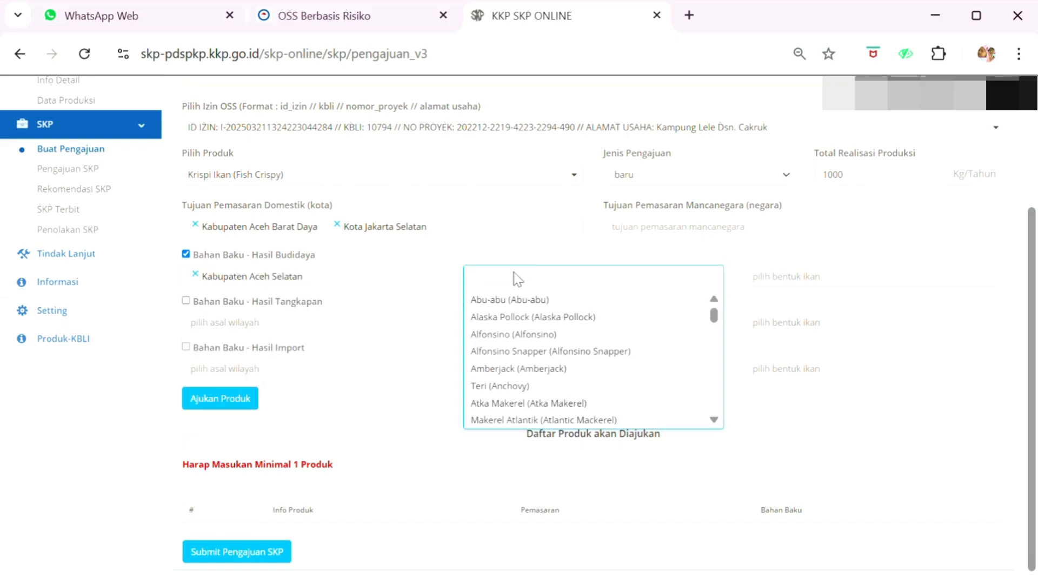
type("lele")
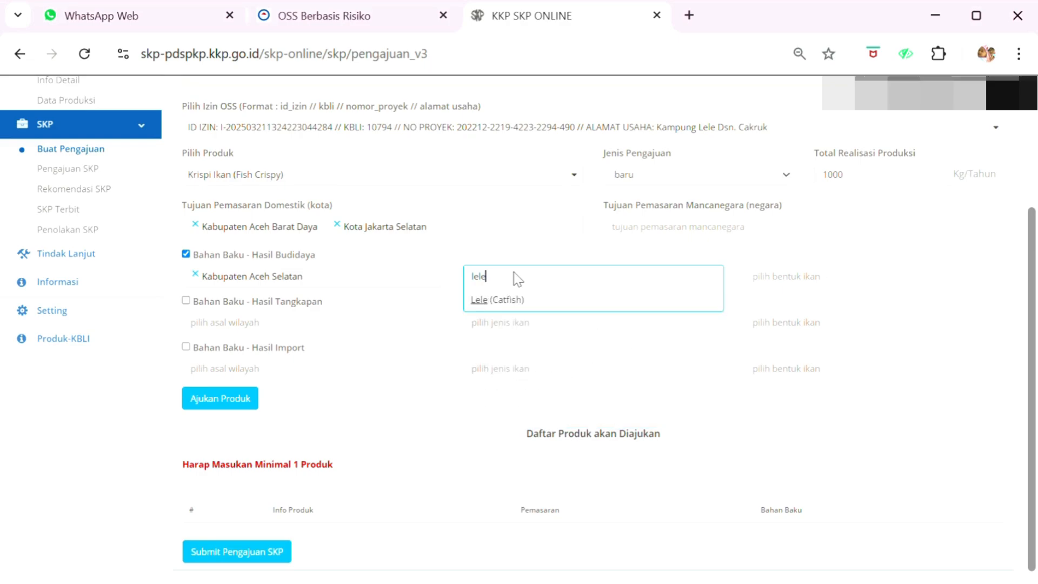
left_click(502, 310)
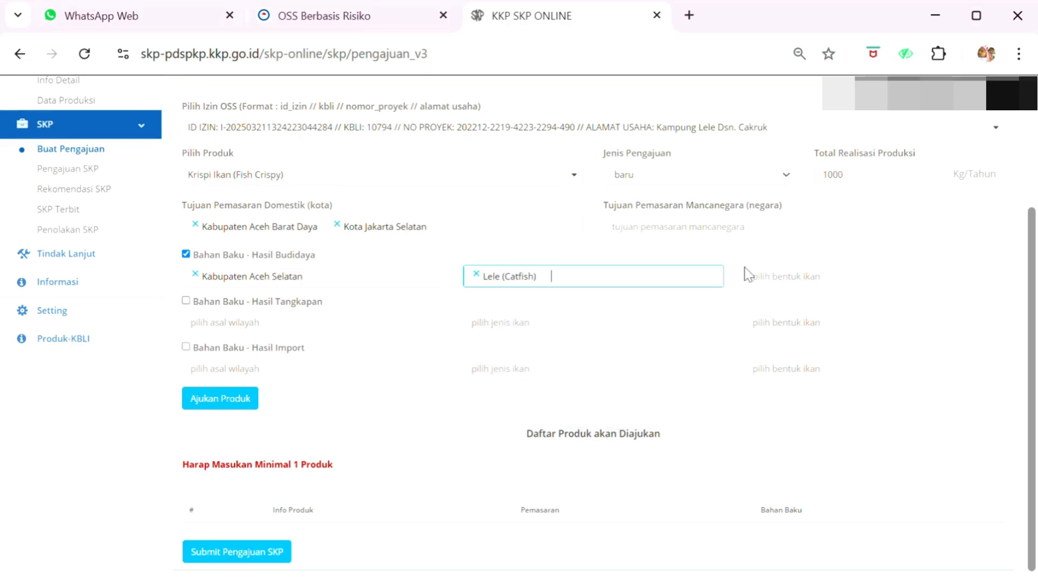
left_click(788, 287)
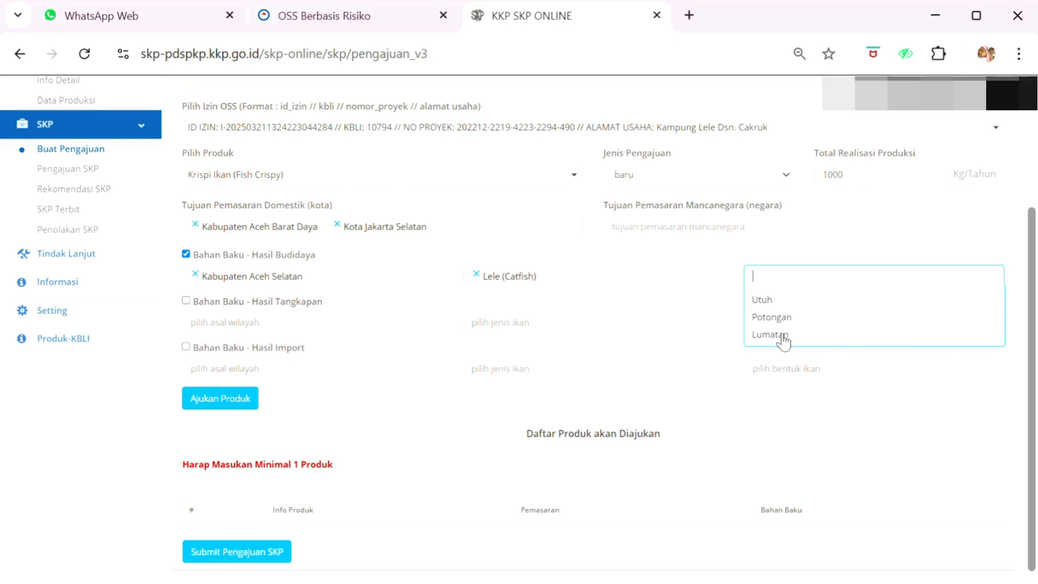
left_click(766, 302)
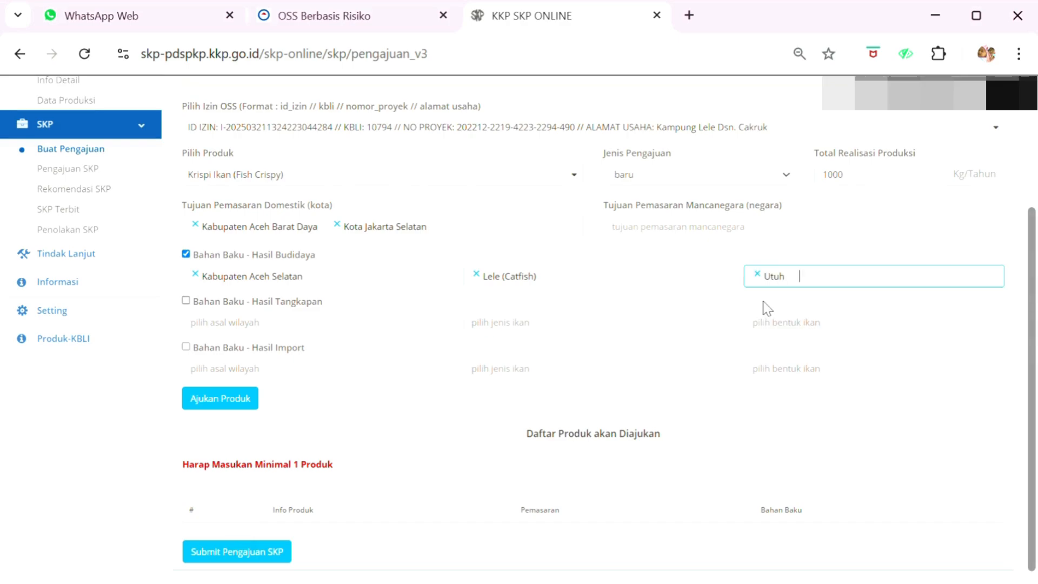
Enable the Hasil Tangkapan raw material with Kabupaten Aceh Singkil, Teri (Anchovy) and Utuh, and disable it again.
left_click(186, 301)
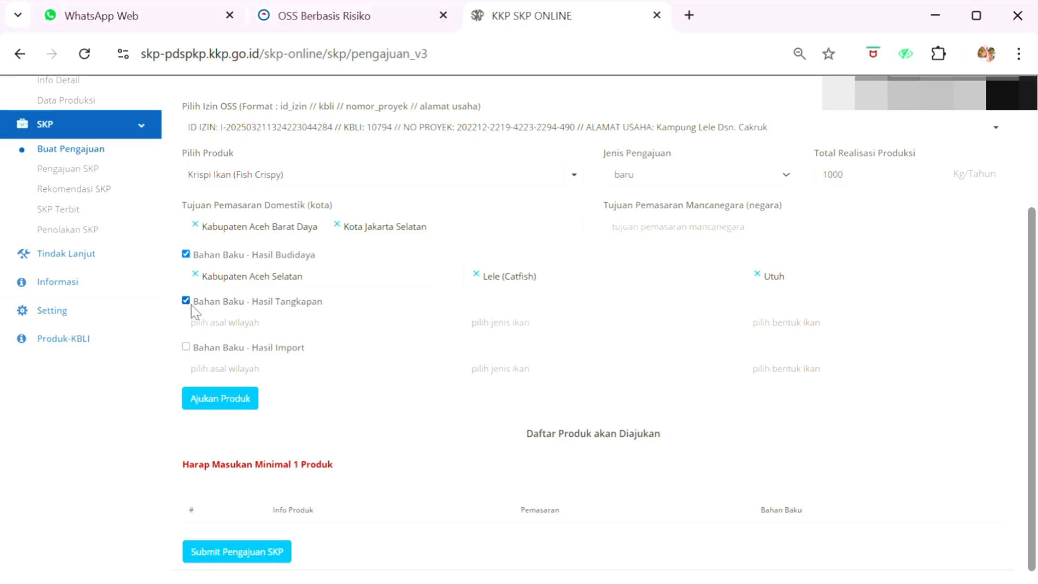
left_click(216, 322)
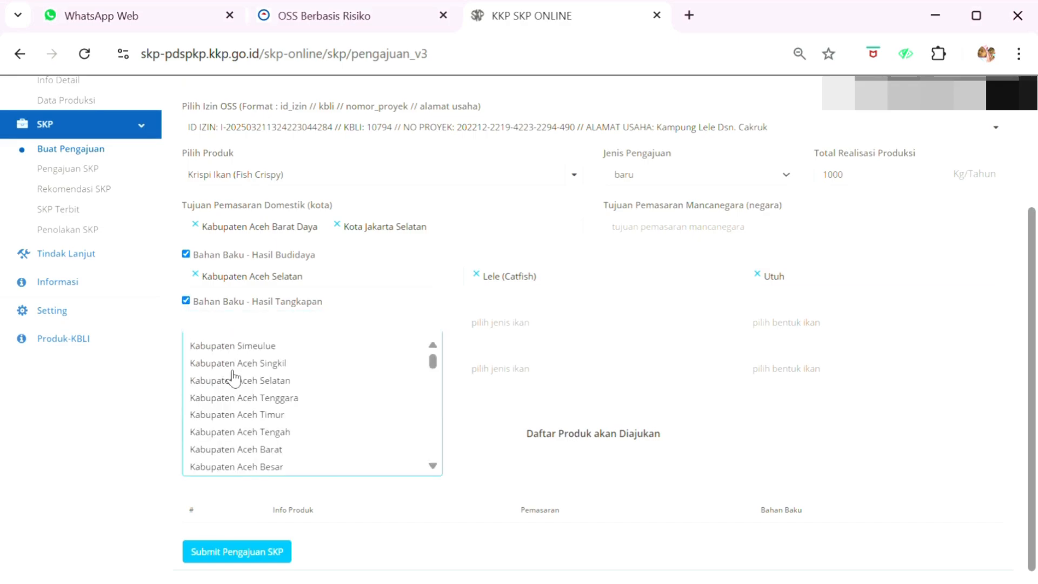
left_click(233, 370)
left_click(524, 323)
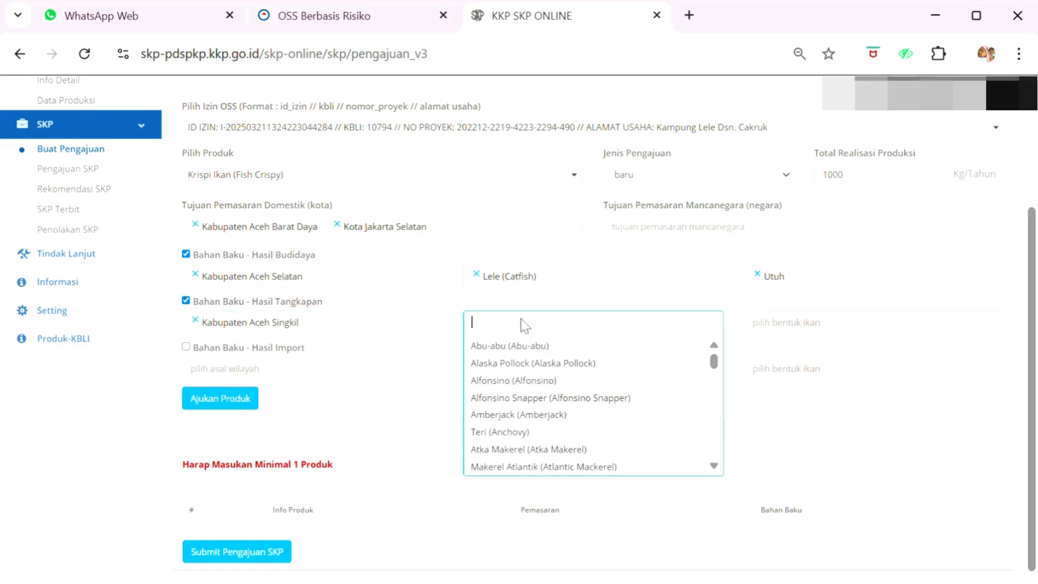
left_click(527, 436)
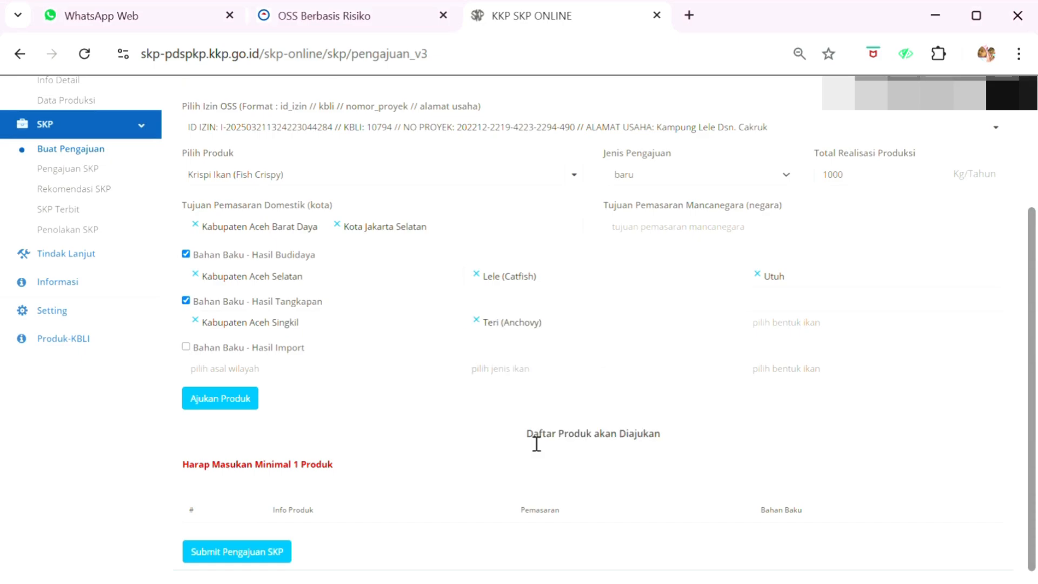
left_click(790, 322)
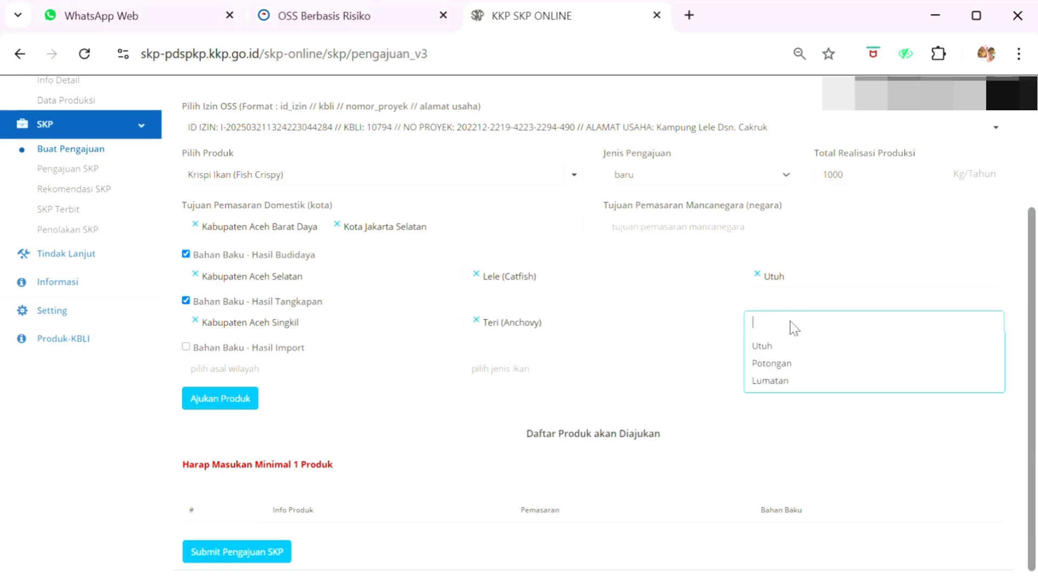
left_click(772, 348)
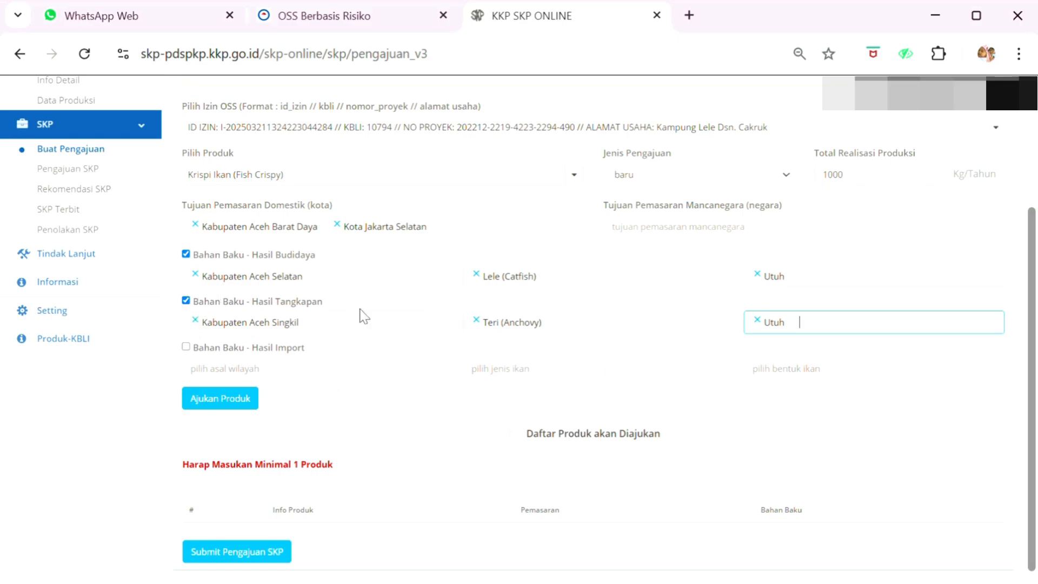
left_click(186, 301)
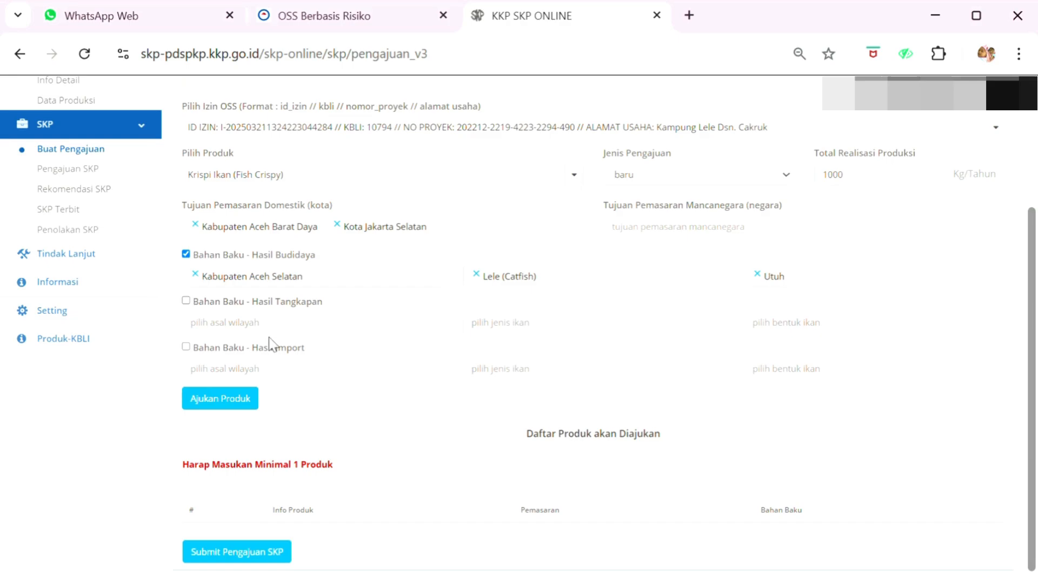
Add the Krispi Ikan product to the list of products for submission and review its entry.
scroll(270, 344, "down", 1)
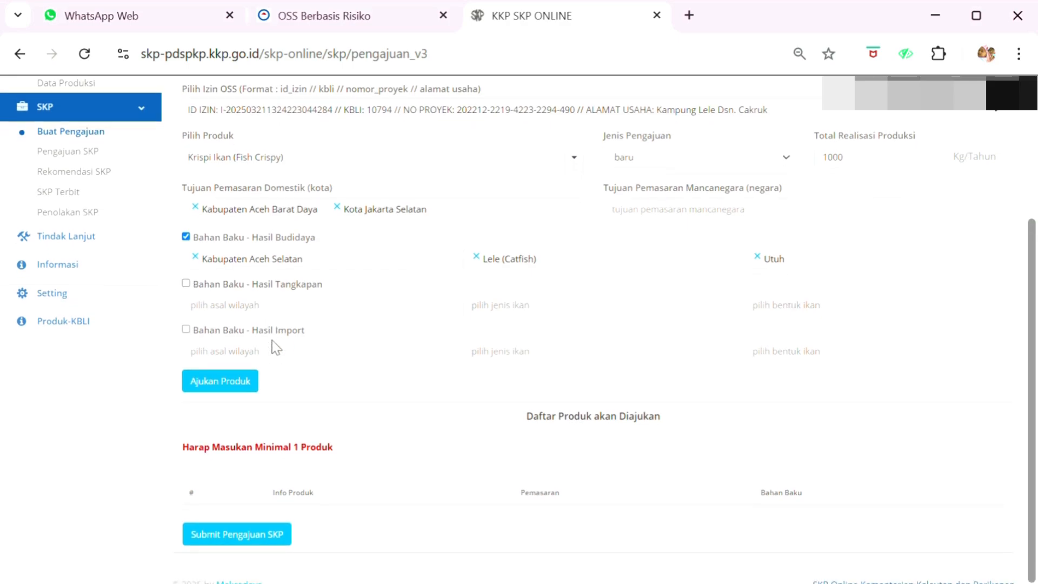
left_click(246, 383)
scroll(285, 416, "down", 2)
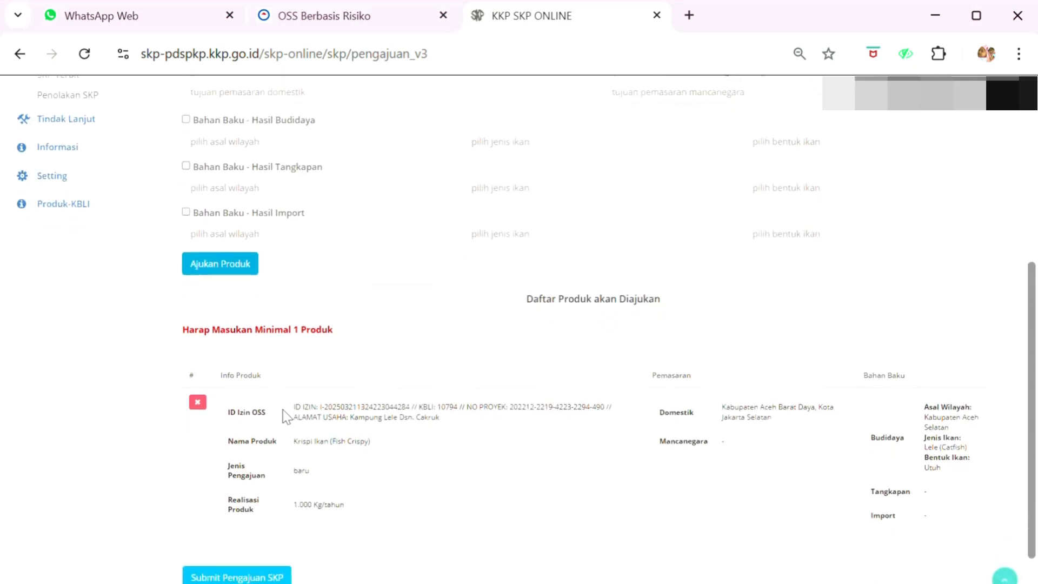
scroll(285, 416, "down", 1)
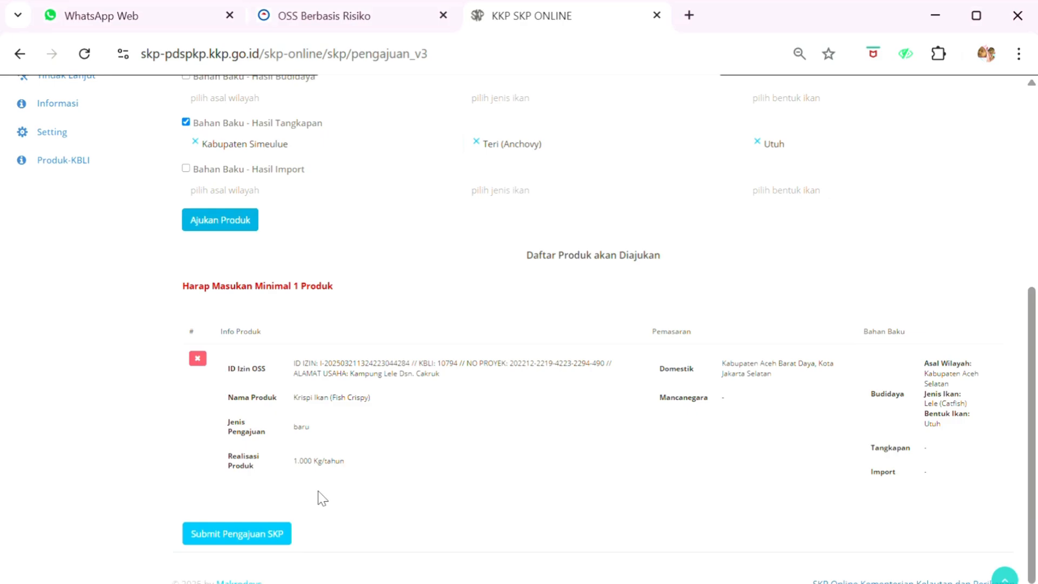
Look at the Sertifikat Kelayakan Pengolahan (SKP) permit in OSS Berbasis Risiko and return to the SKP Online product form.
left_click(290, 12)
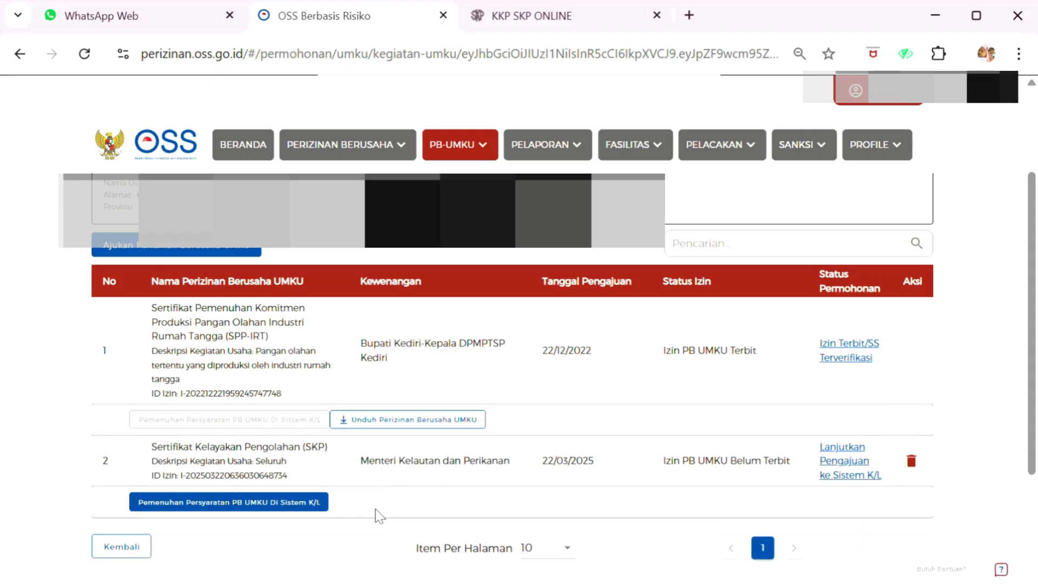
left_click(517, 24)
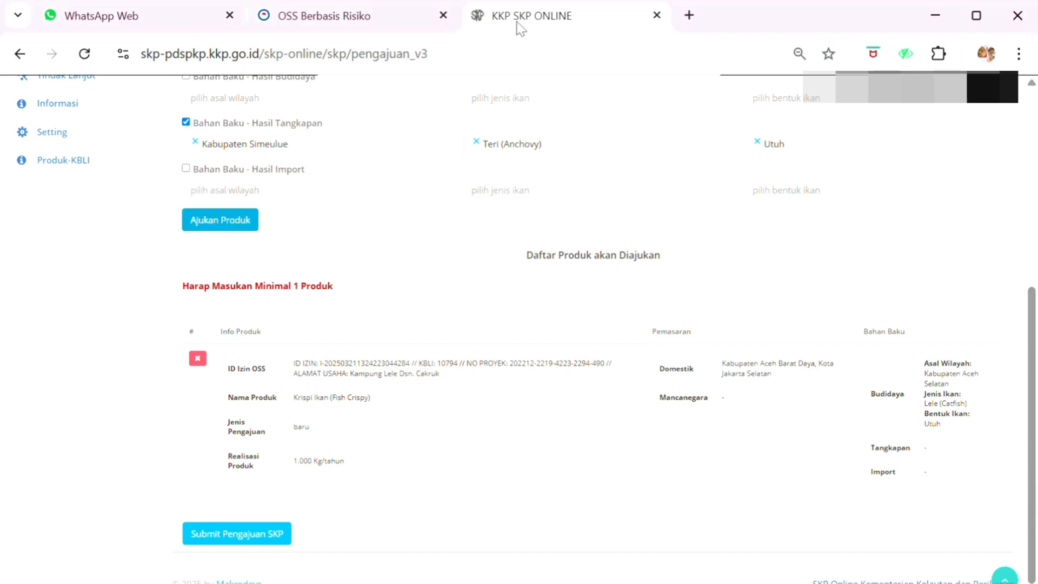
scroll(408, 203, "up", 3)
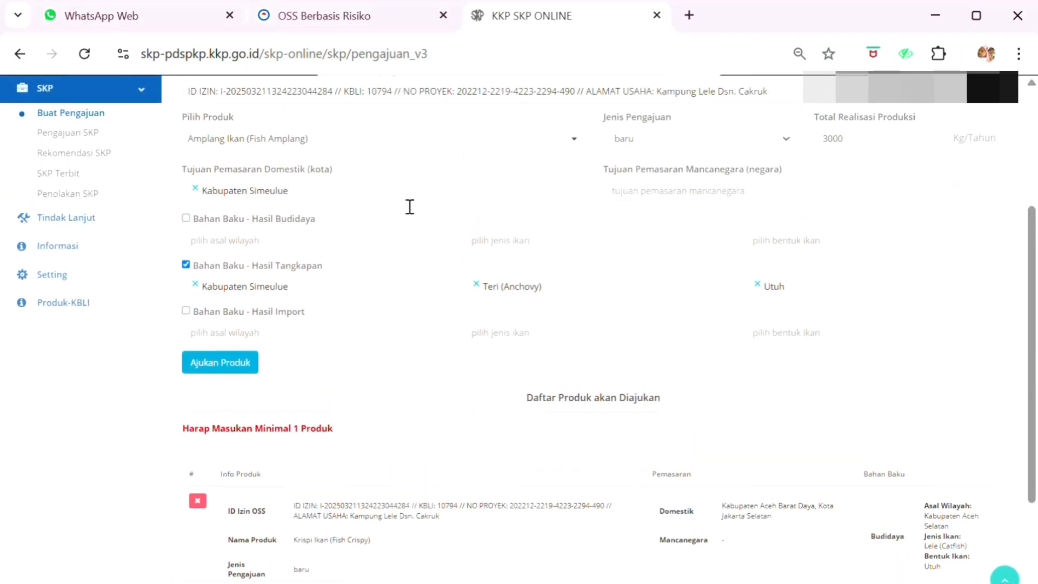
scroll(409, 207, "up", 3)
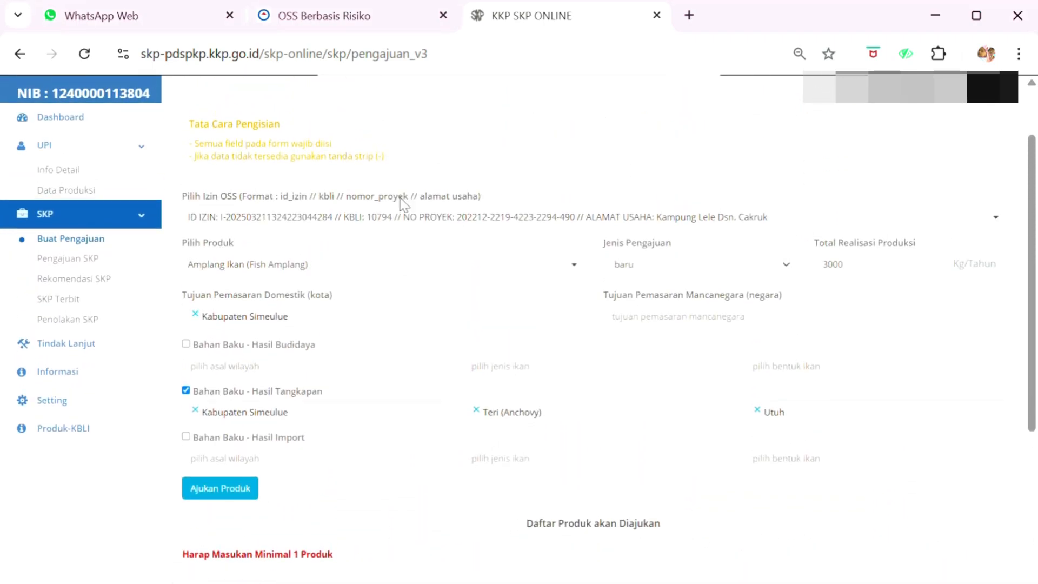
Open the UPI Info Detail page and review the uploaded document files and the business and factory address data.
left_click(68, 171)
scroll(465, 408, "down", 15)
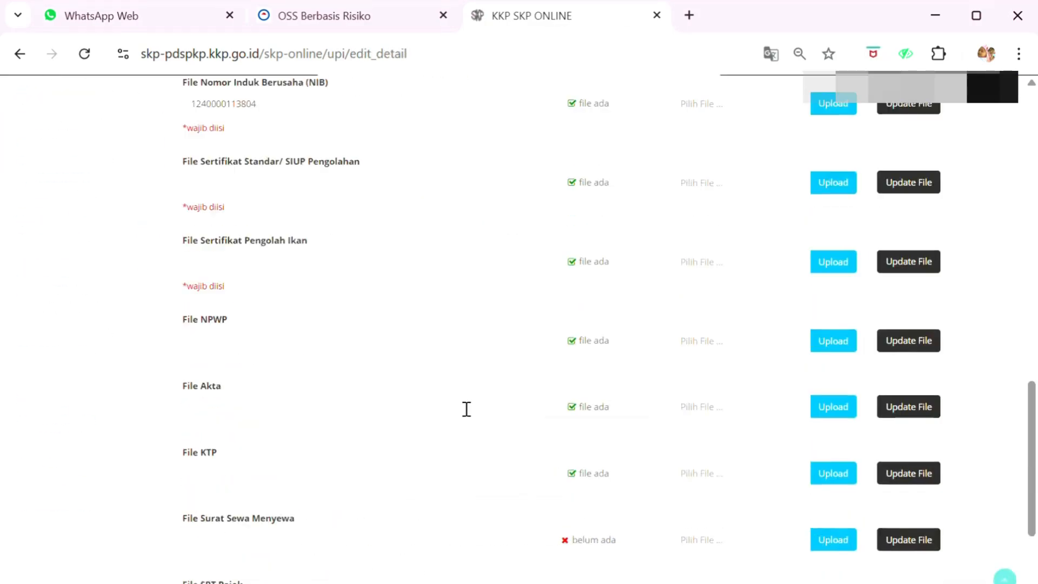
scroll(460, 406, "up", 6)
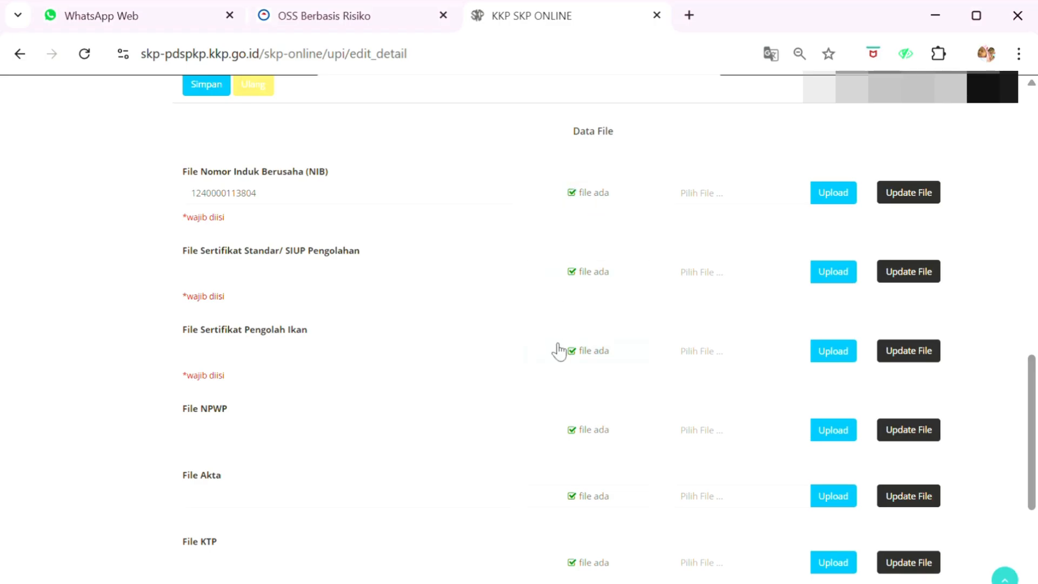
scroll(557, 344, "up", 10)
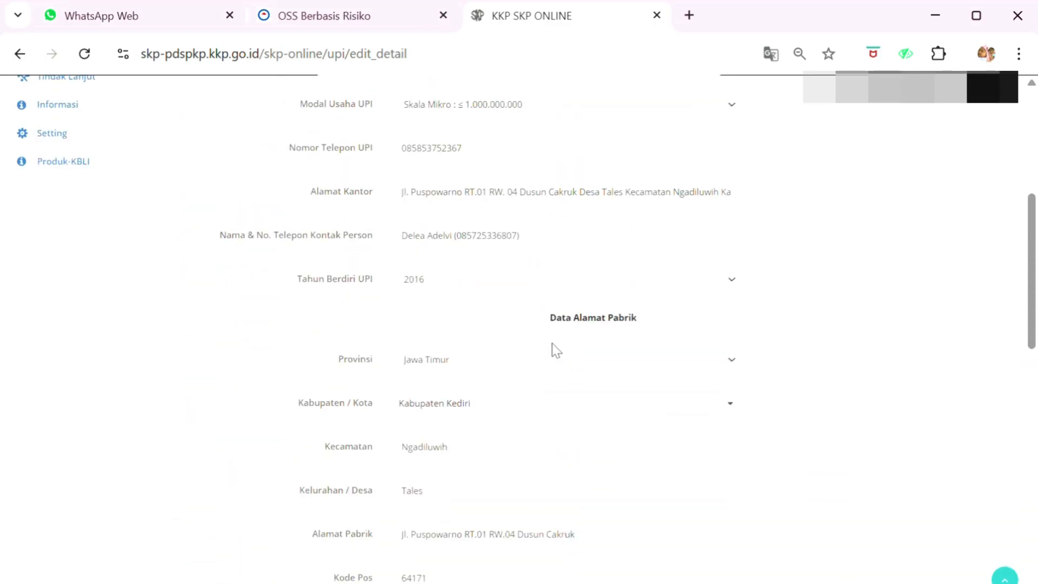
scroll(109, 189, "up", 1)
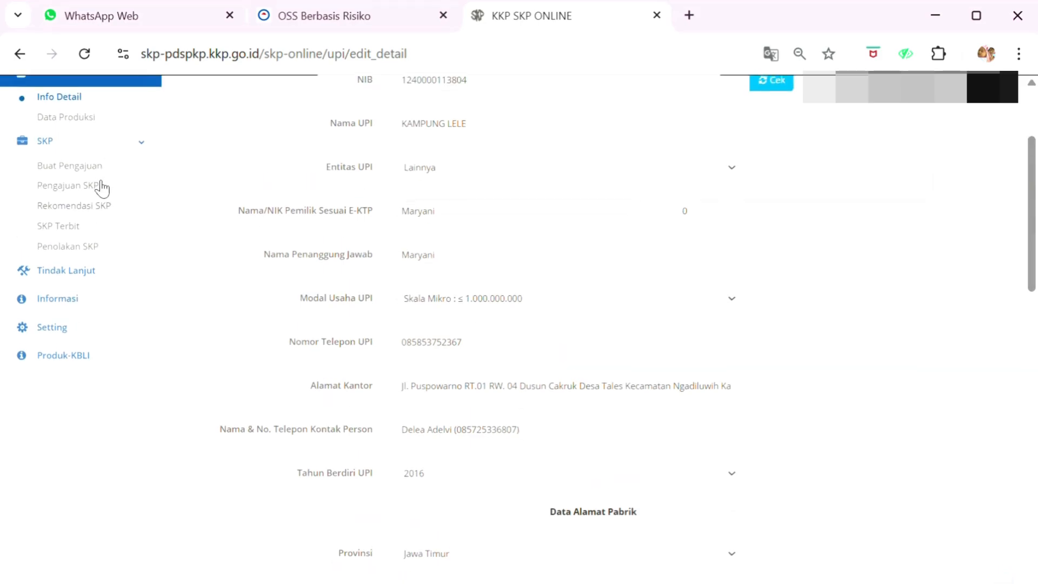
Open the UPI Data Produksi page and review the required files under Berkas File.
left_click(79, 123)
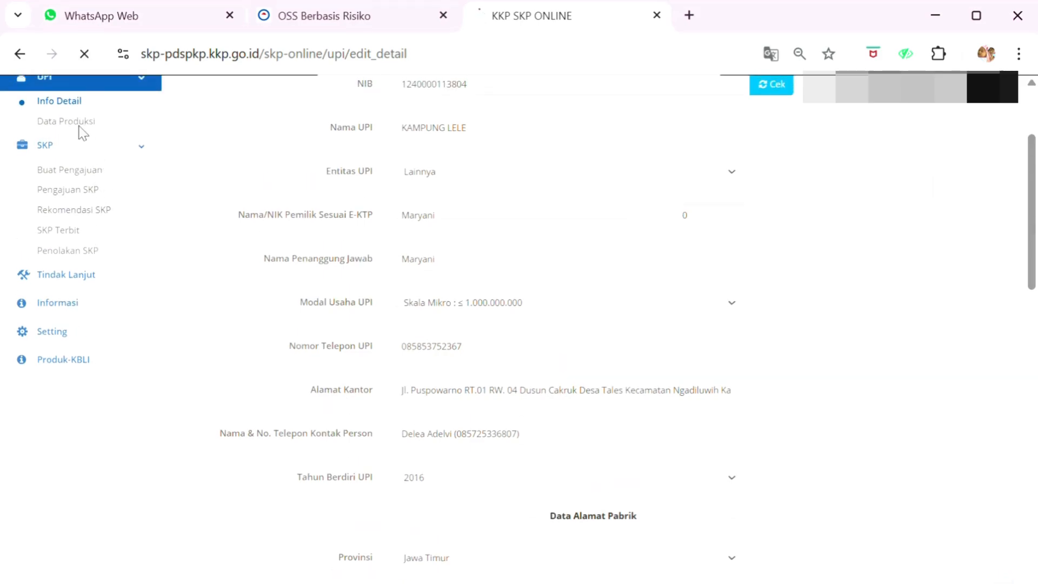
scroll(281, 385, "down", 2)
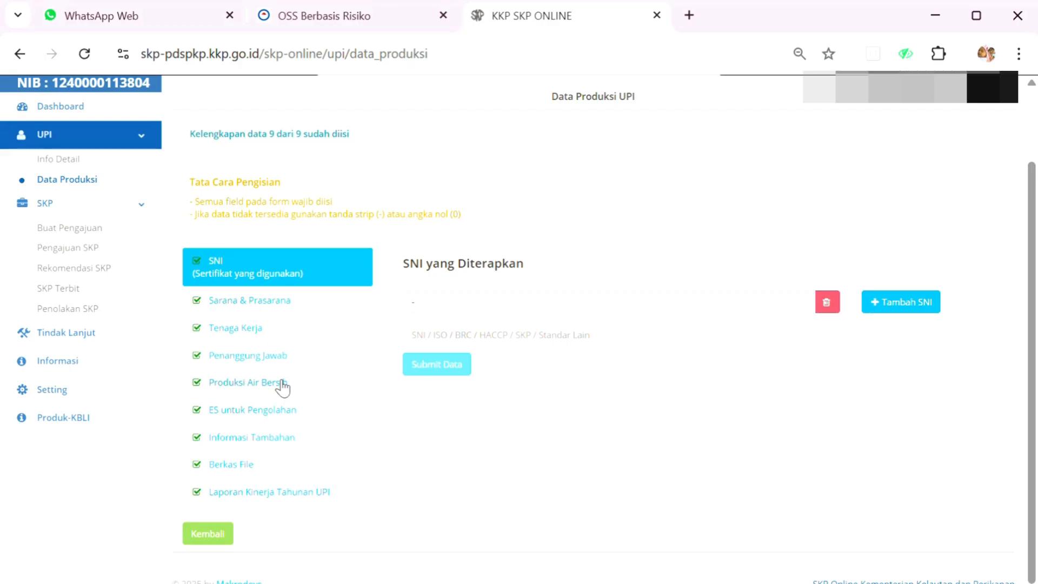
left_click(242, 465)
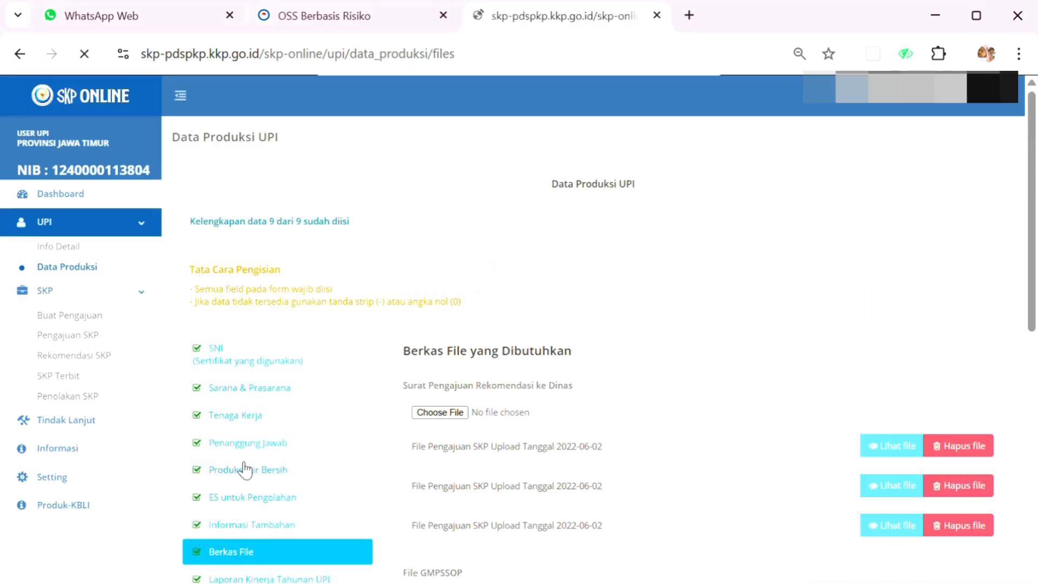
scroll(487, 371, "down", 3)
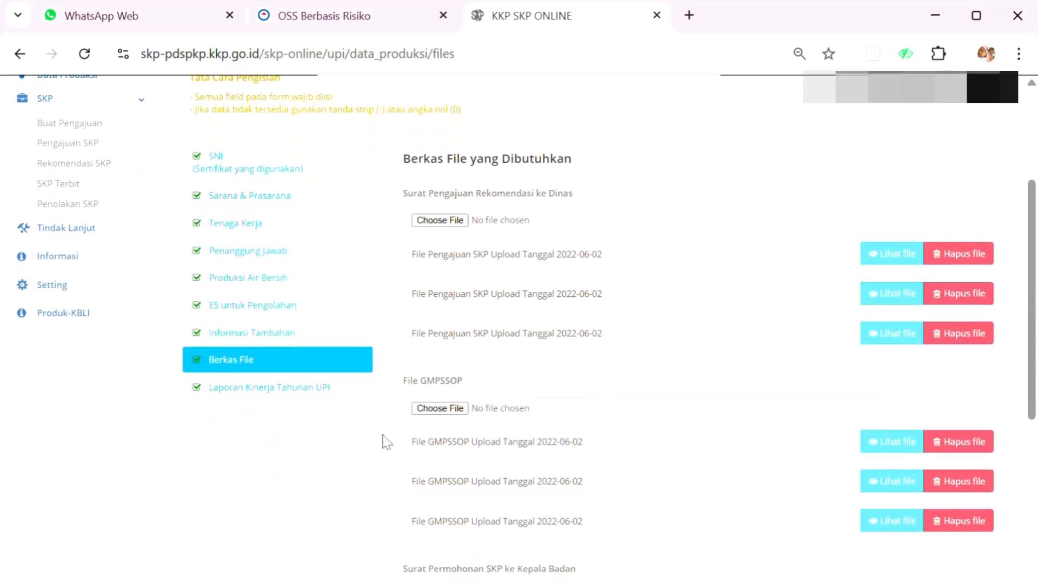
scroll(463, 470, "down", 3)
Open the Pengajuan SKP page to view the list of SKP submissions.
scroll(463, 470, "up", 6)
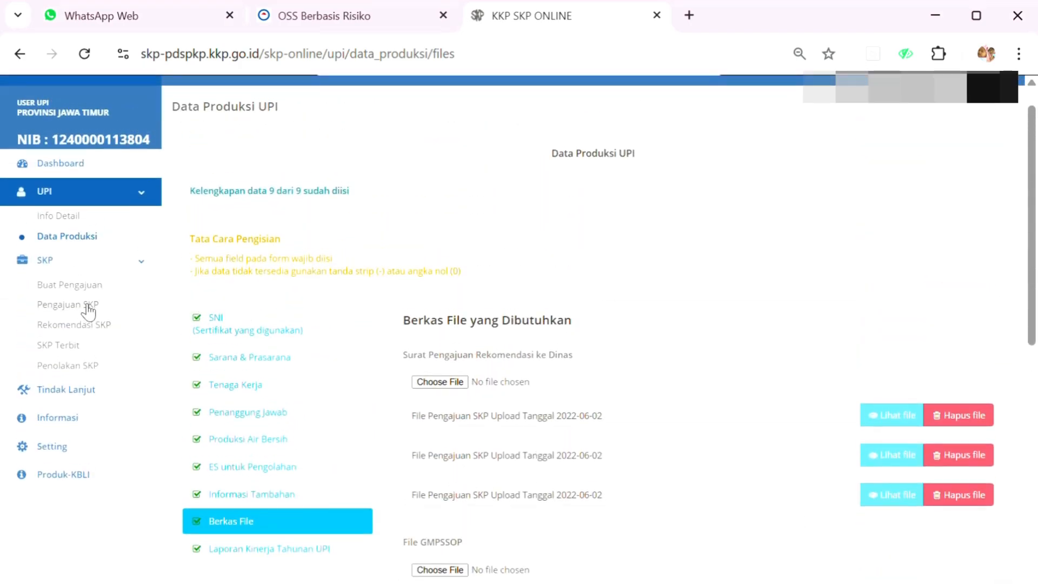
left_click(81, 305)
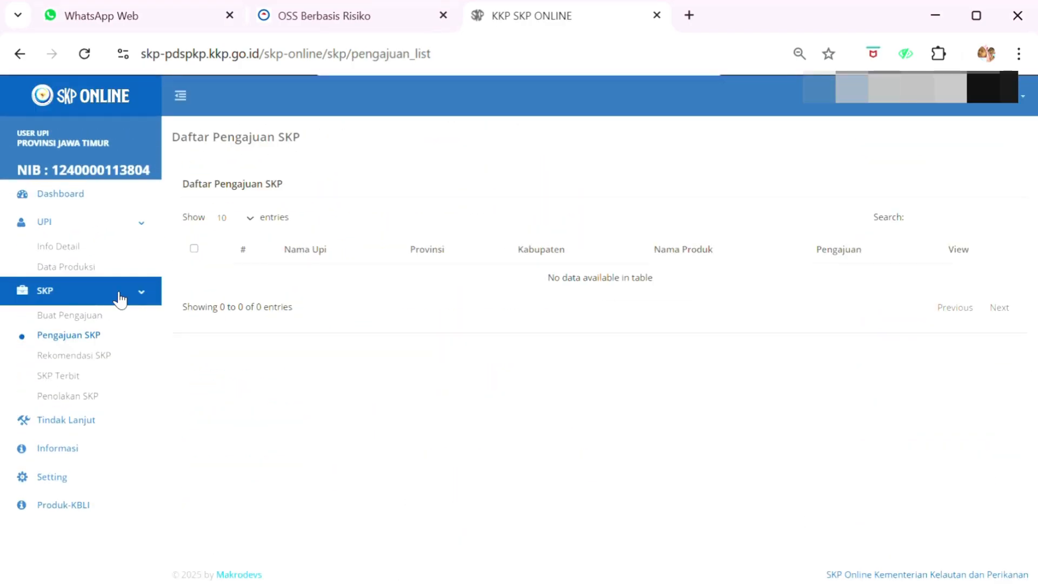